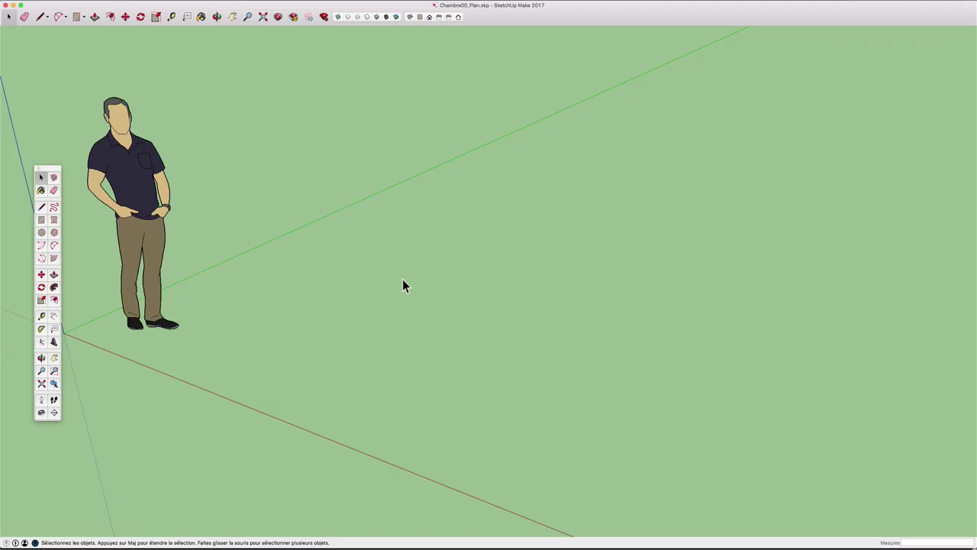
Draw a flat rectangular floor face on the ground beside the scale figure.
{"action": "middle_click_drag", "start_coordinate": [436, 244], "coordinate": [365, 243], "text": "shift"}
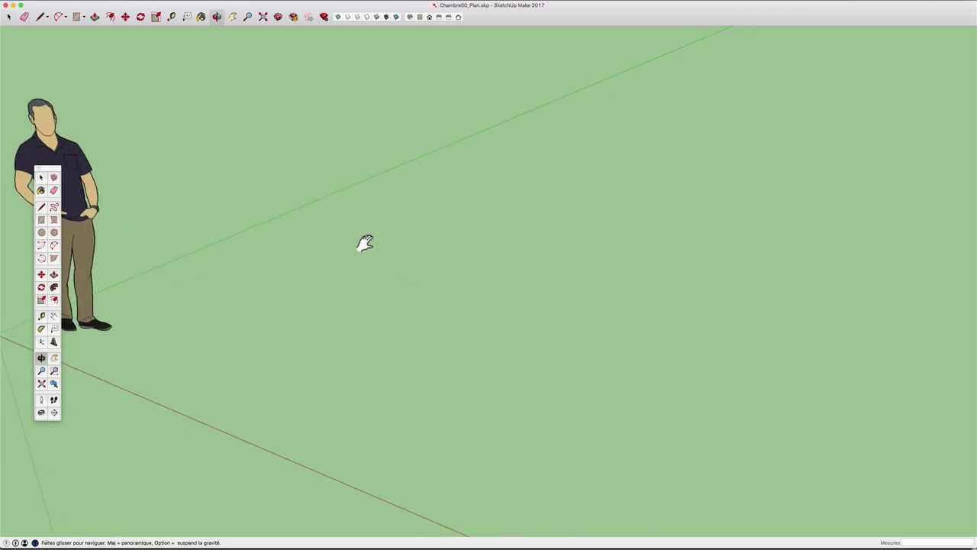
{"action": "key", "text": "r"}
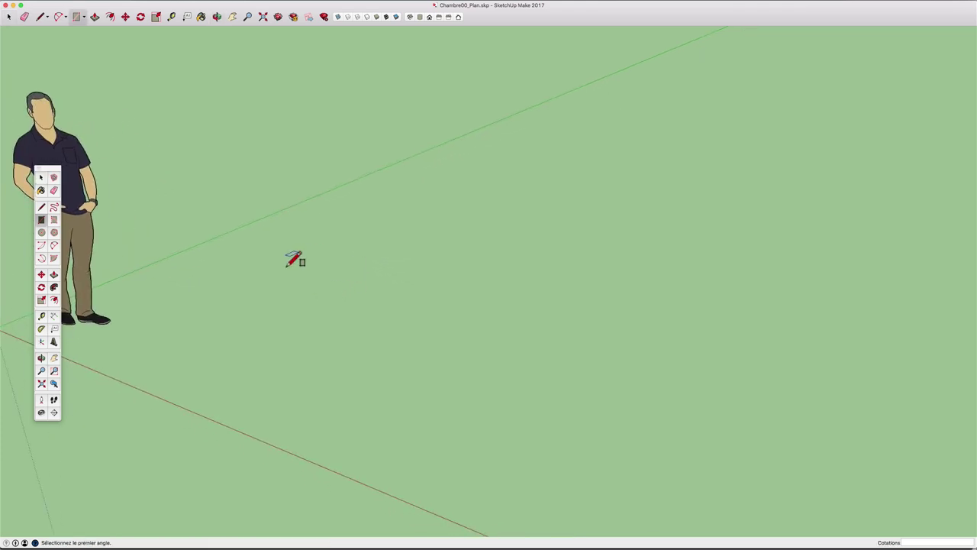
{"action": "left_click", "coordinate": [286, 257]}
{"action": "left_click", "coordinate": [526, 502]}
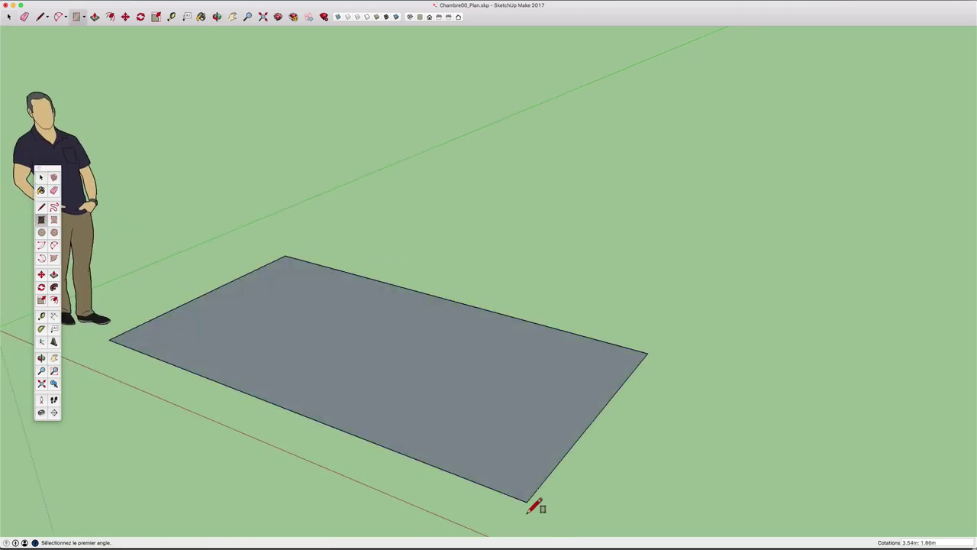
{"action": "scroll", "coordinate": [534, 506], "scroll_direction": "down", "scroll_amount": 3}
Place a guide line 2.66 m from the rectangle's front edge.
{"action": "key", "text": "t"}
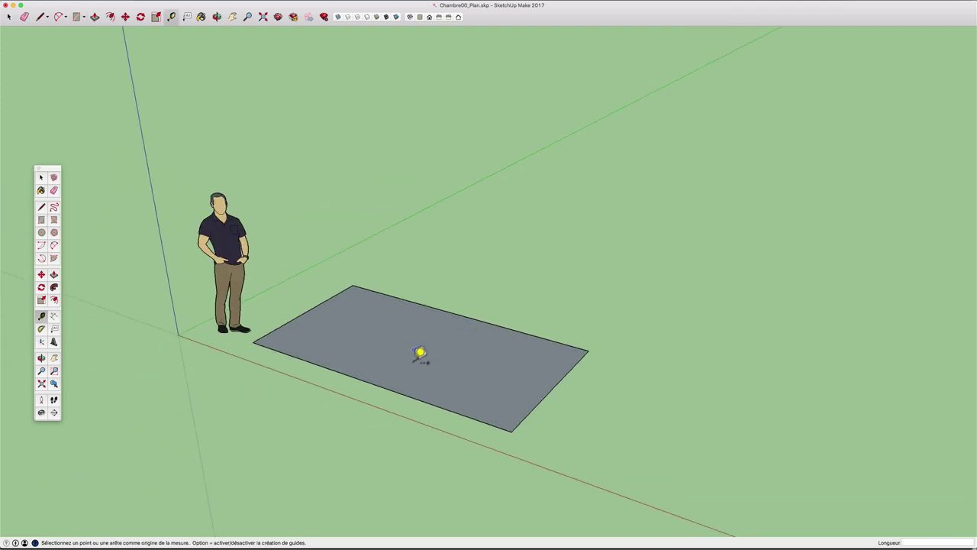
{"action": "left_click", "coordinate": [391, 388]}
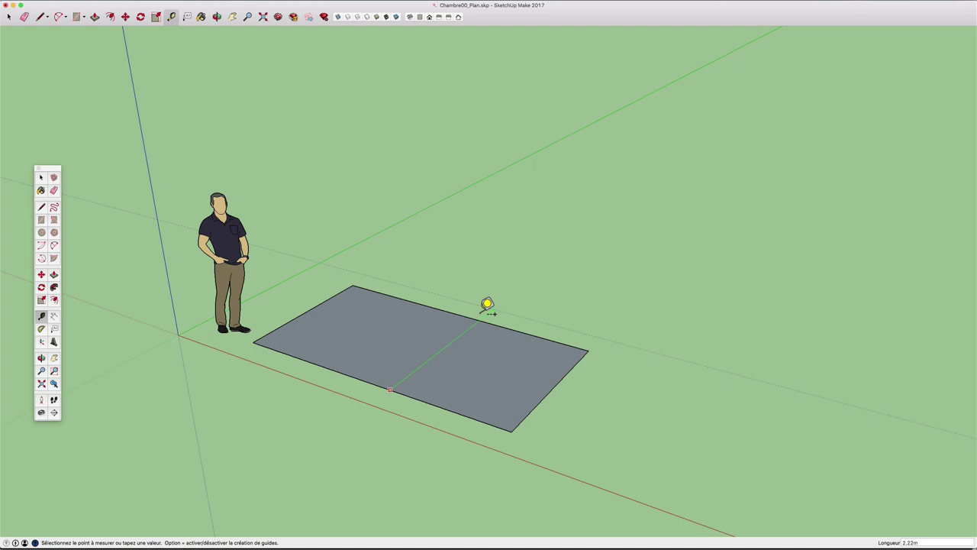
{"action": "left_click", "coordinate": [488, 307]}
{"action": "type", "text": "2,66"}
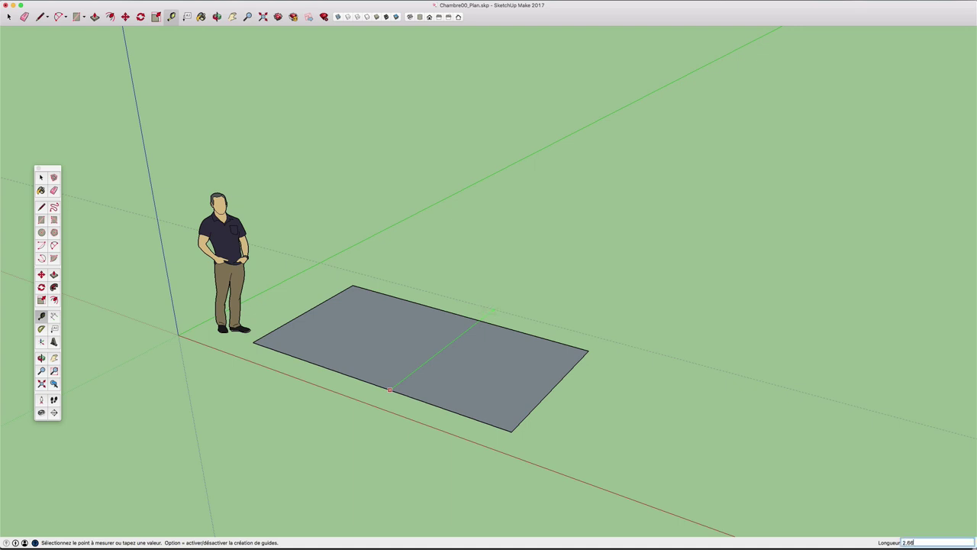
{"action": "key", "text": "Return"}
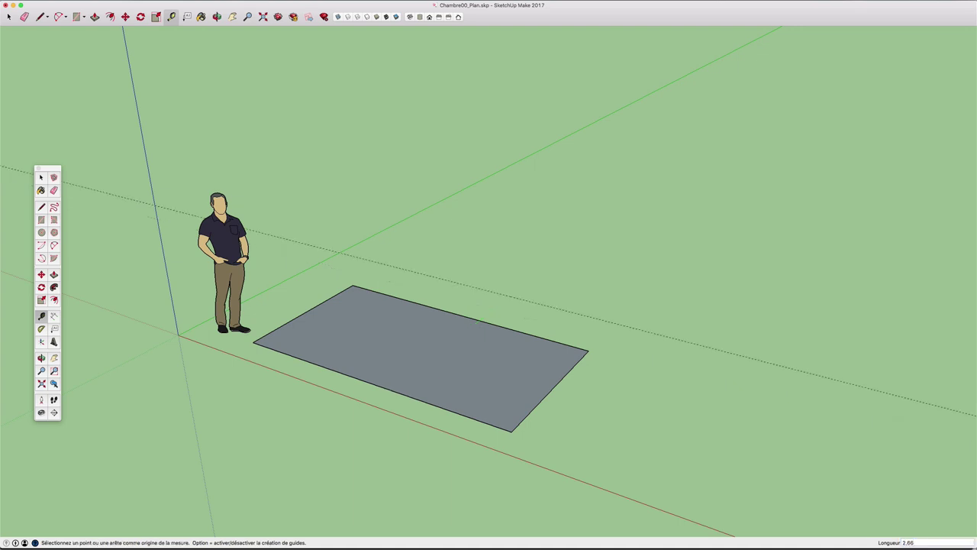
Move the floor's back edge onto the 2.66 m guide to enlarge the floor.
{"action": "key", "text": "m"}
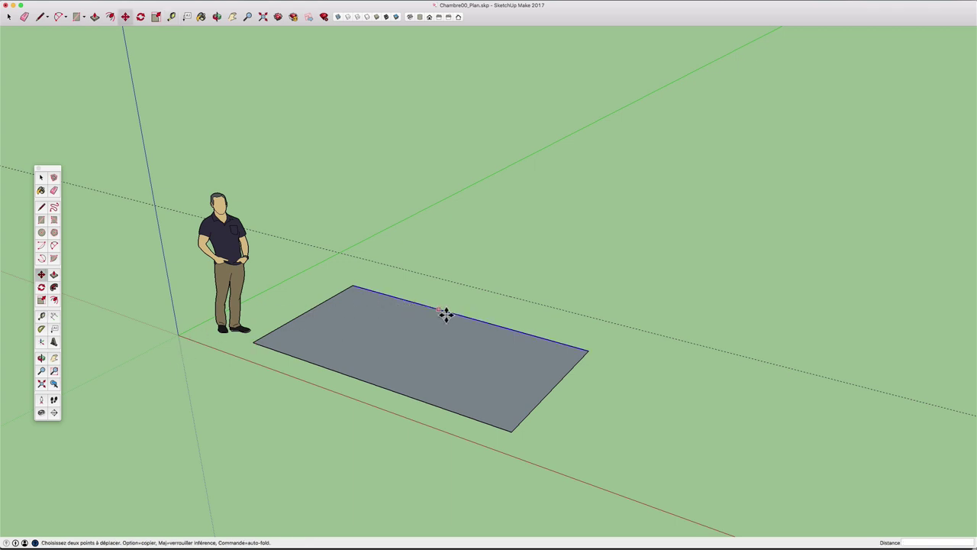
{"action": "left_click", "coordinate": [445, 313]}
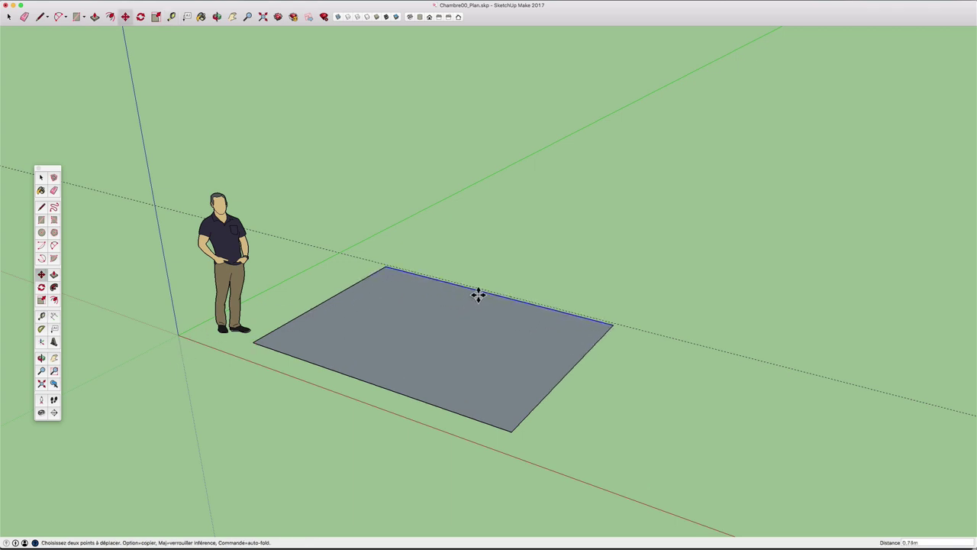
{"action": "left_click", "coordinate": [478, 294]}
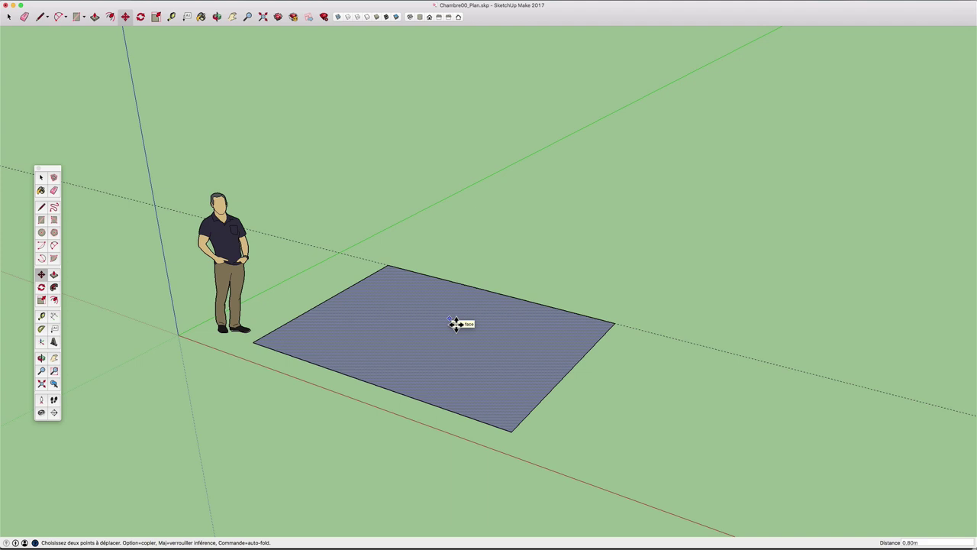
Place a guide 3.34 m from the floor's left edge.
{"action": "key", "text": "t"}
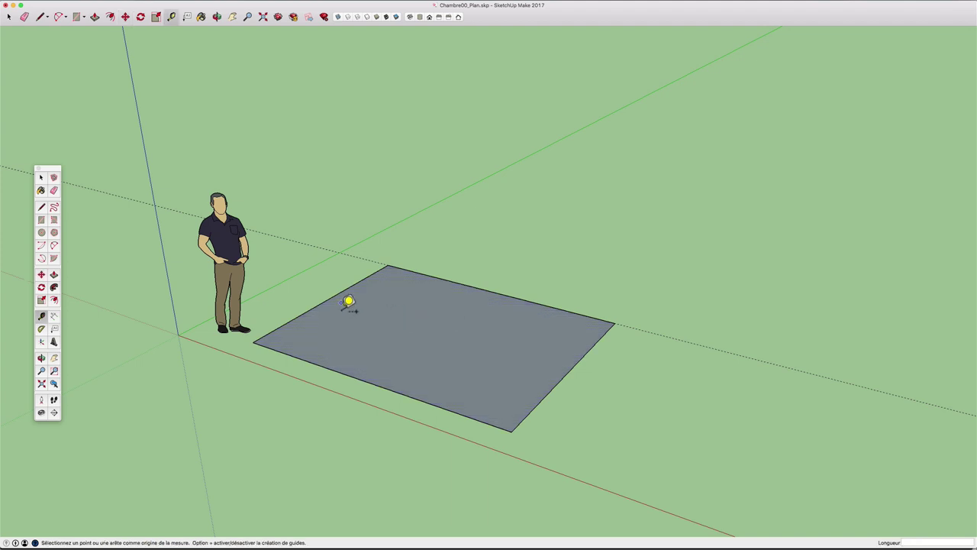
{"action": "left_click", "coordinate": [335, 295]}
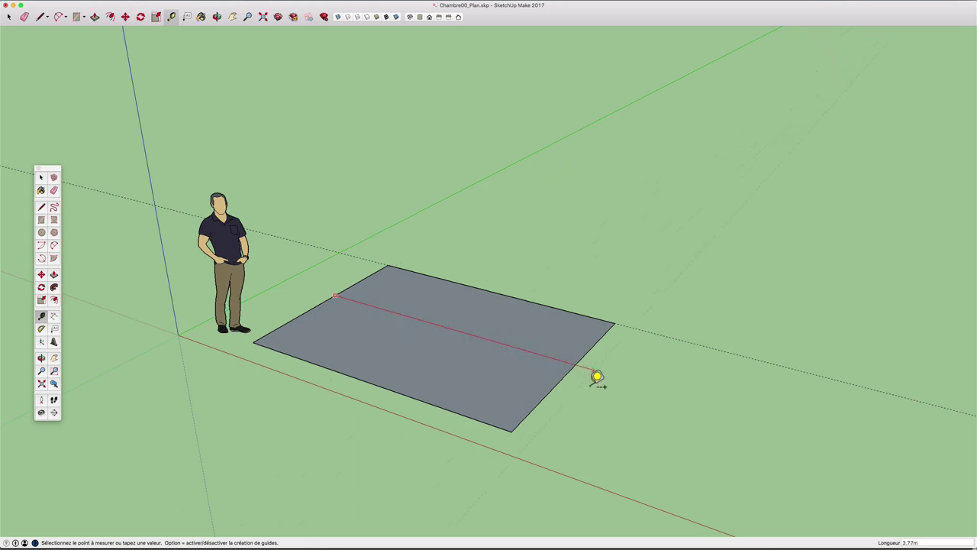
{"action": "type", "text": "3,34"}
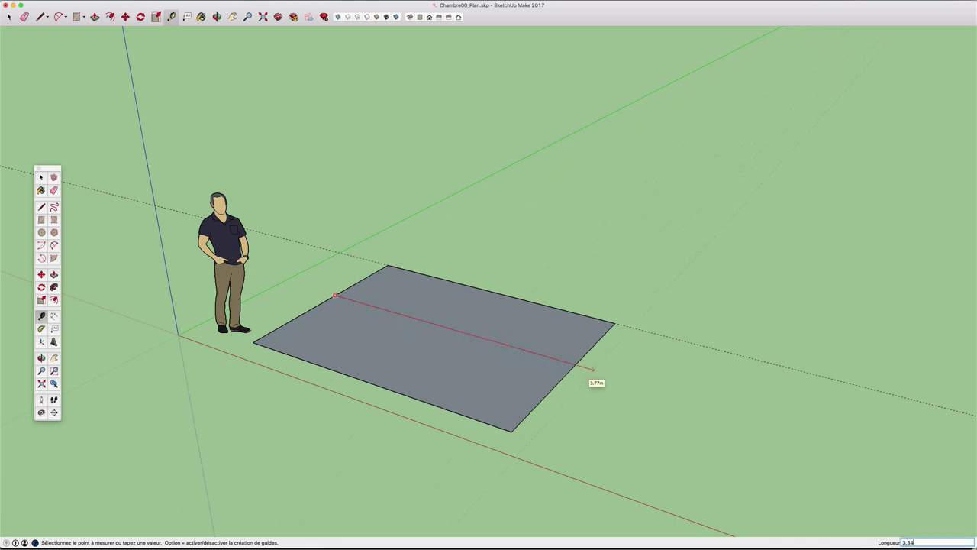
{"action": "key", "text": "Return"}
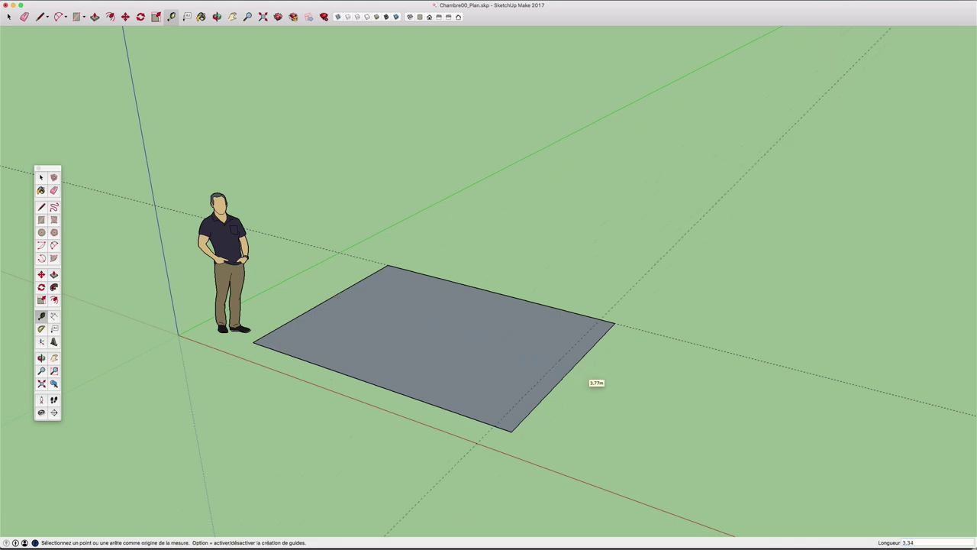
Draw a line along the 3.34 m guide and erase the strip beyond it.
{"action": "key", "text": "l"}
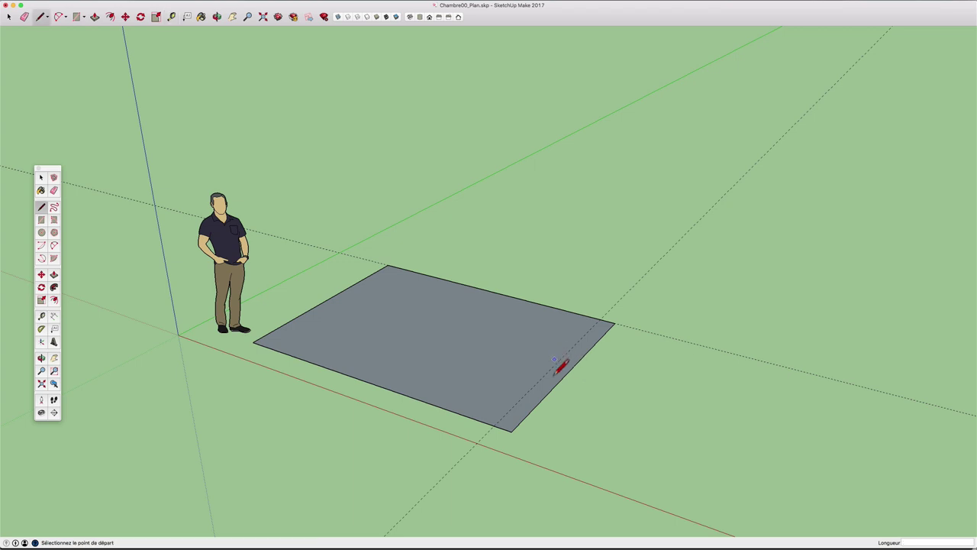
{"action": "left_click", "coordinate": [496, 425]}
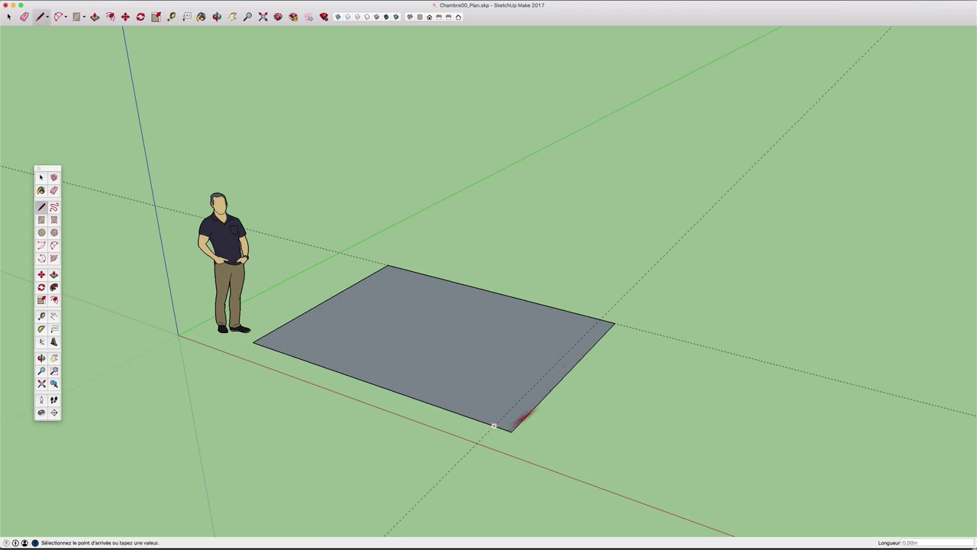
{"action": "left_click", "coordinate": [599, 319]}
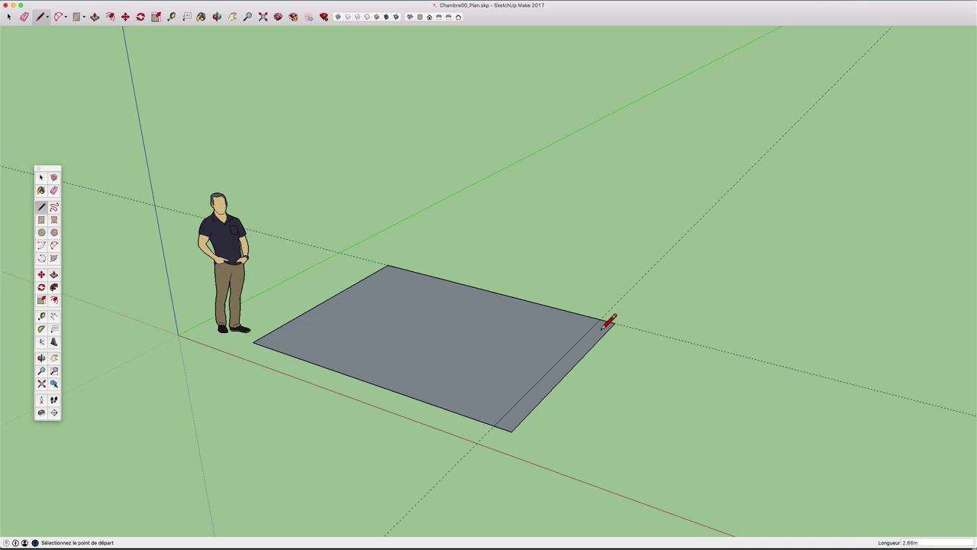
{"action": "key", "text": "e"}
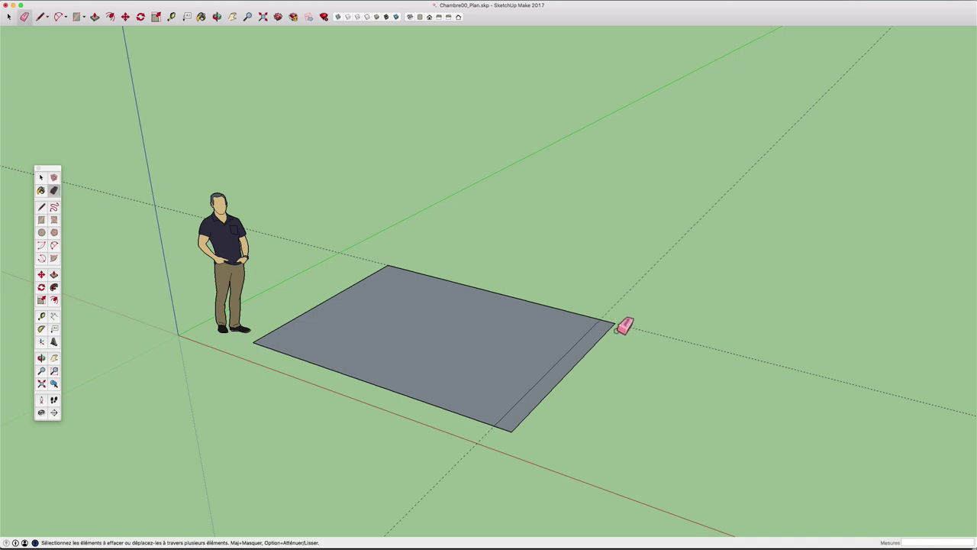
{"action": "left_click", "coordinate": [615, 326]}
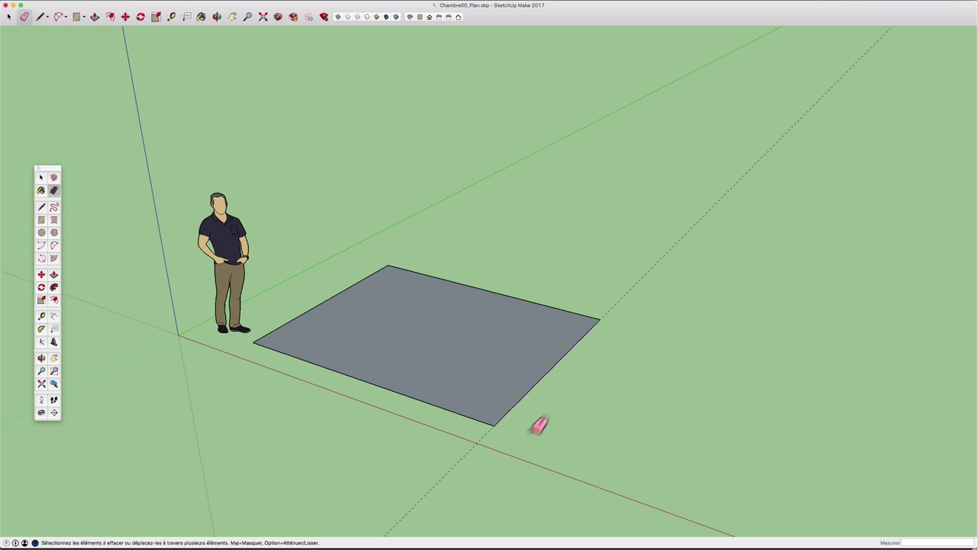
{"action": "key", "text": "space"}
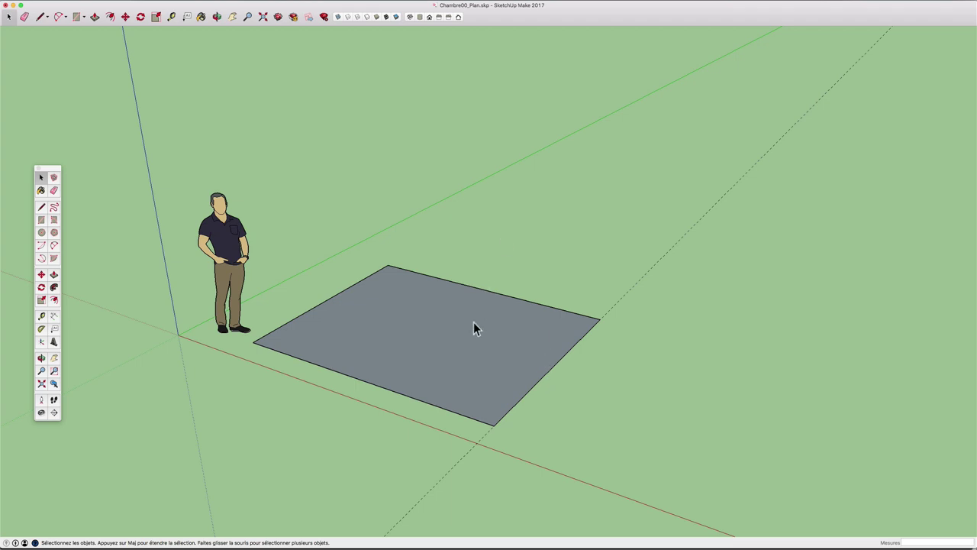
Zoom in on the floor and place a 2.5 m guide from its back edge.
{"action": "mouse_move", "coordinate": [435, 367]}
{"action": "middle_mouse_down", "text": "shift"}
{"action": "mouse_move", "coordinate": [526, 349]}
{"action": "mouse_move", "coordinate": [524, 379]}
{"action": "mouse_move", "coordinate": [550, 370]}
{"action": "middle_mouse_up", "text": "shift"}
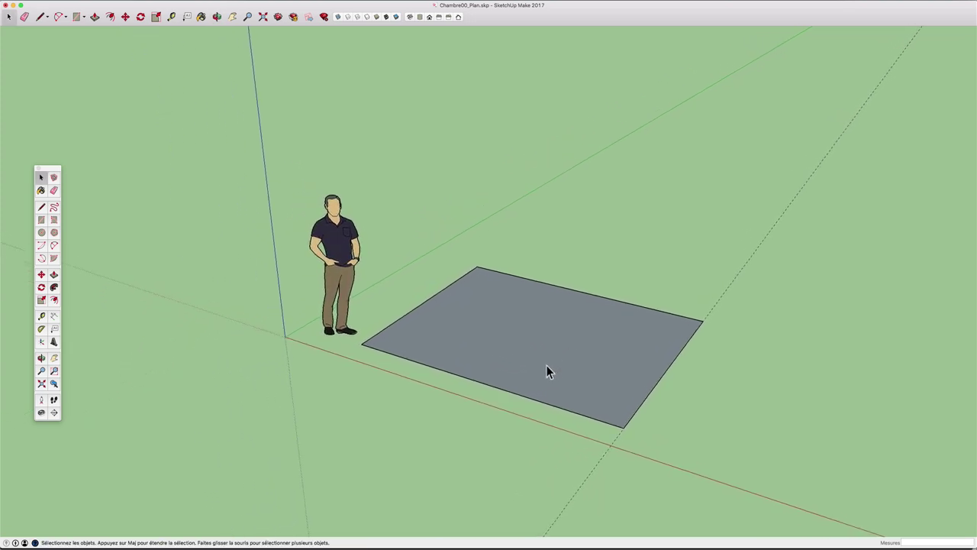
{"action": "scroll", "coordinate": [496, 287], "scroll_direction": "up", "scroll_amount": 3}
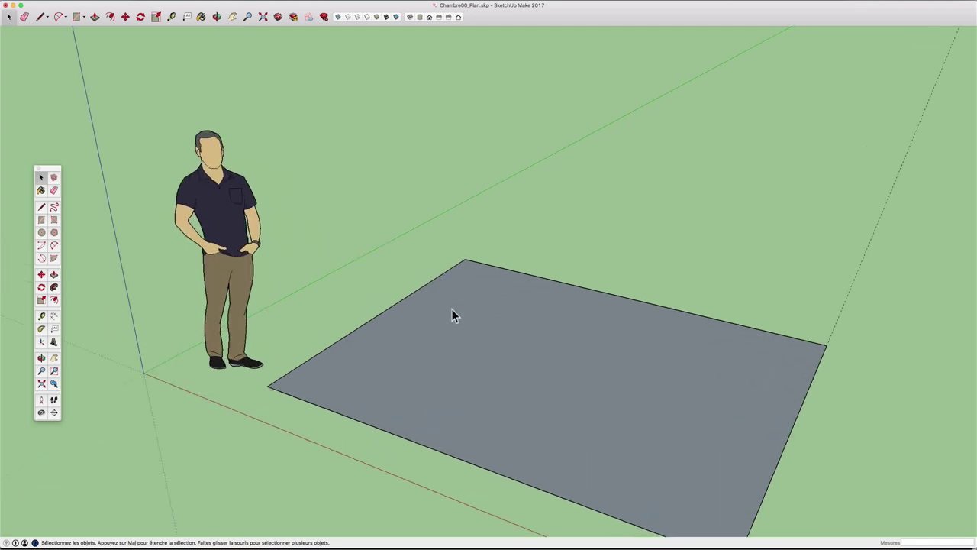
{"action": "key", "text": "t"}
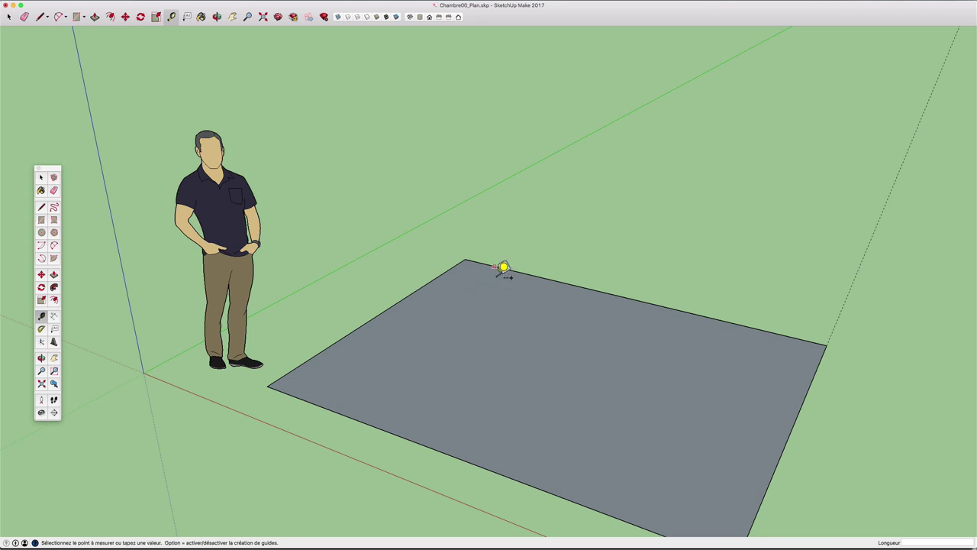
{"action": "left_click", "coordinate": [503, 267]}
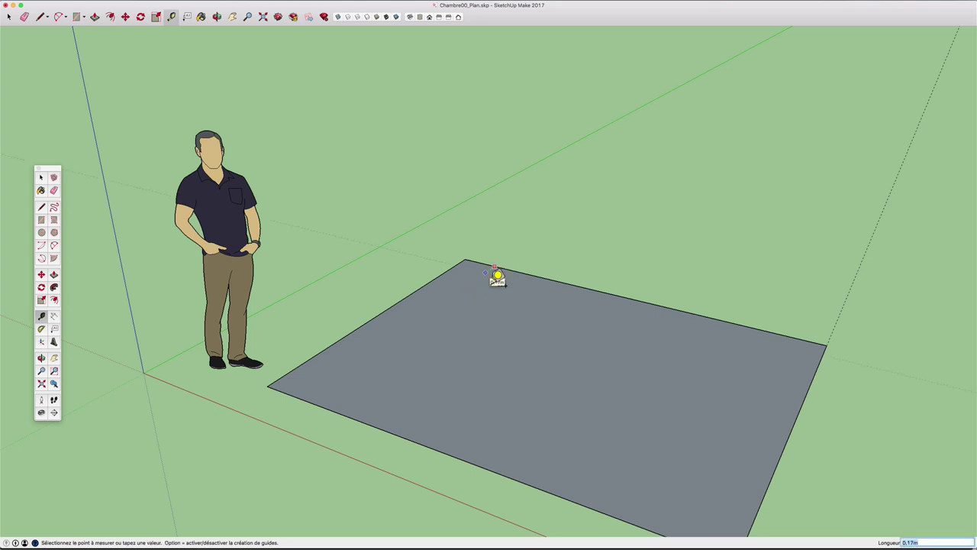
{"action": "type", "text": "6"}
{"action": "type", "text": ",5"}
{"action": "key", "text": "Return"}
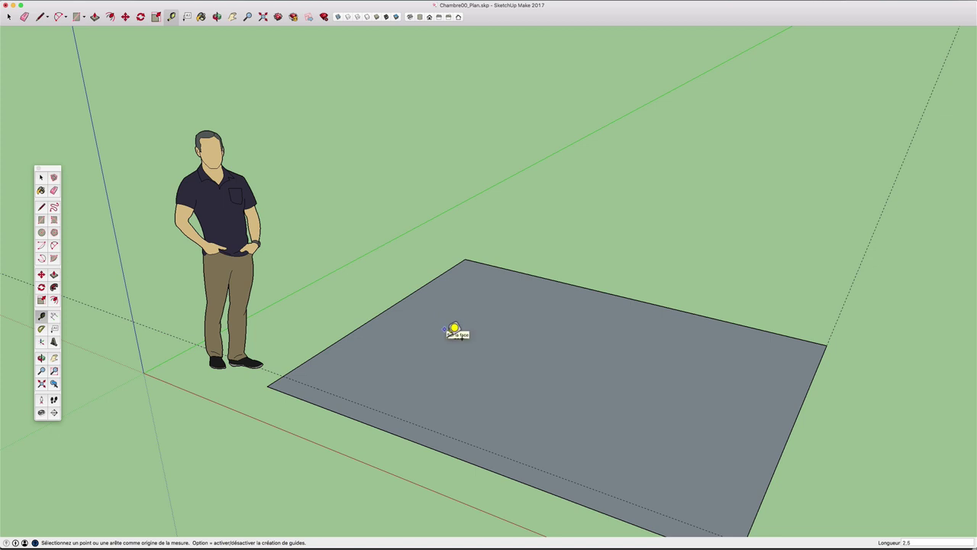
Undo the 2.5 m guide and take a measurement near the back corner without a guide.
{"action": "key", "text": "ctrl+z"}
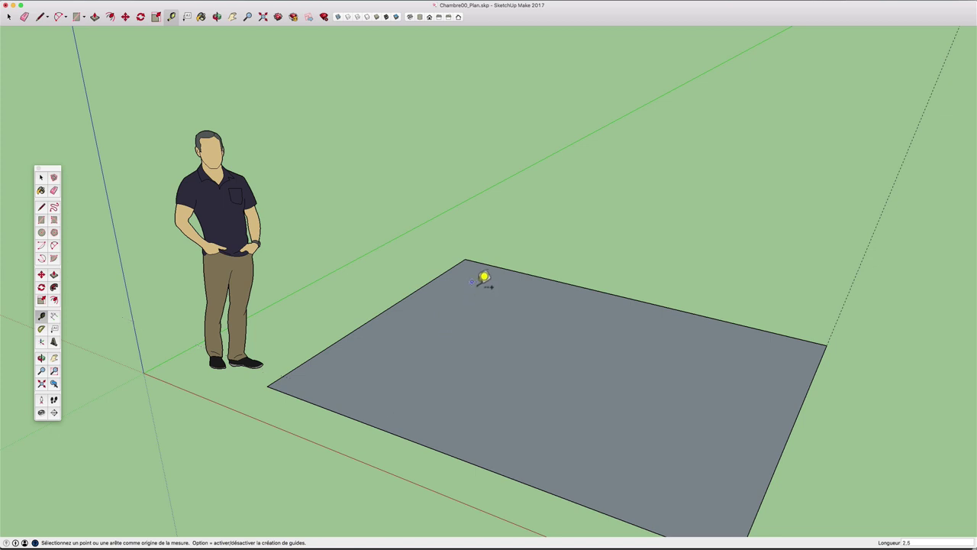
{"action": "left_click", "coordinate": [482, 263]}
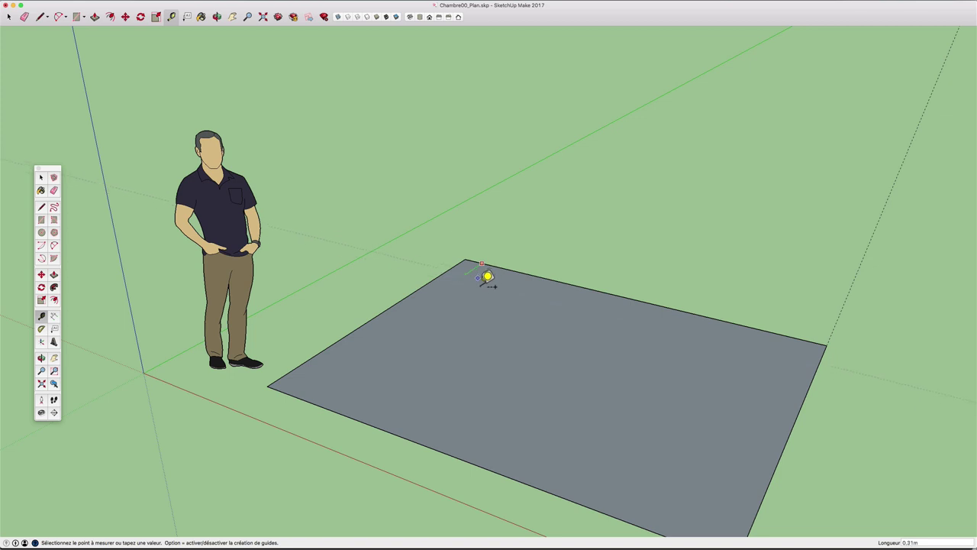
{"action": "left_click", "coordinate": [486, 278]}
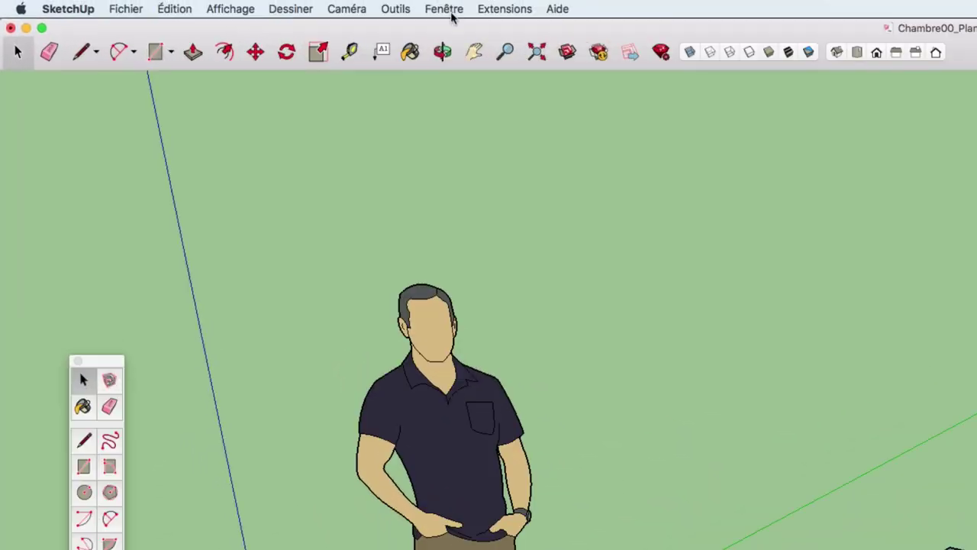
Set the model's length unit to Centimètres in Model Info > Units.
{"action": "left_click", "coordinate": [449, 9]}
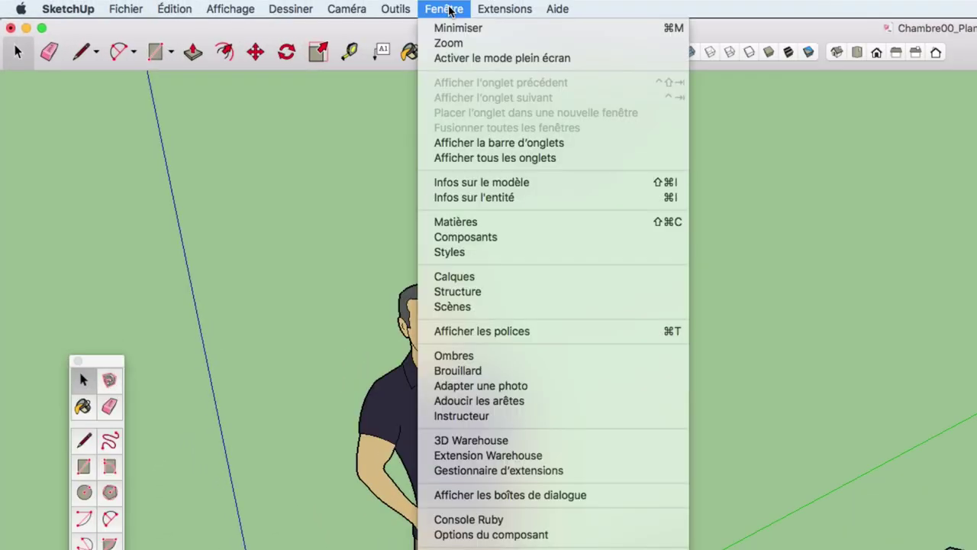
{"action": "left_click", "coordinate": [472, 183]}
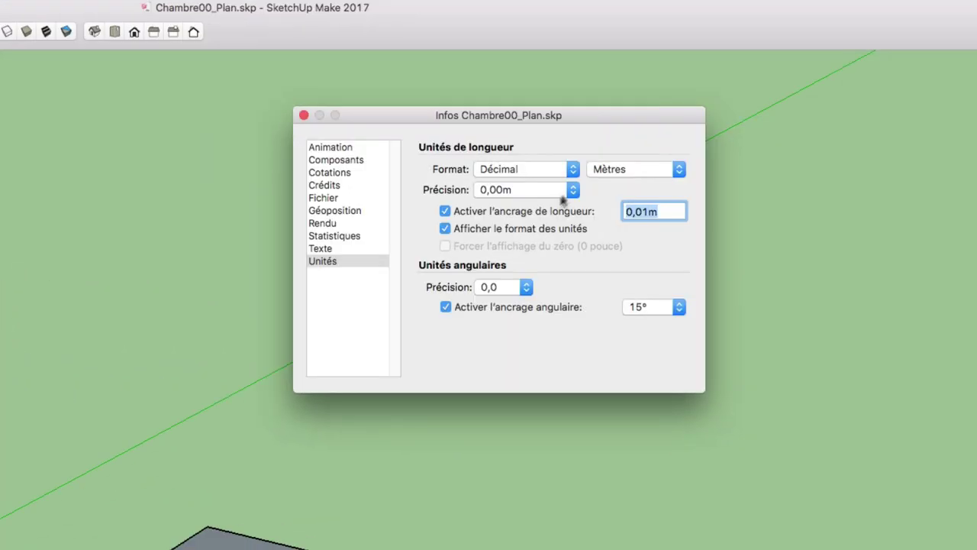
{"action": "left_click", "coordinate": [633, 166]}
{"action": "left_click", "coordinate": [637, 154]}
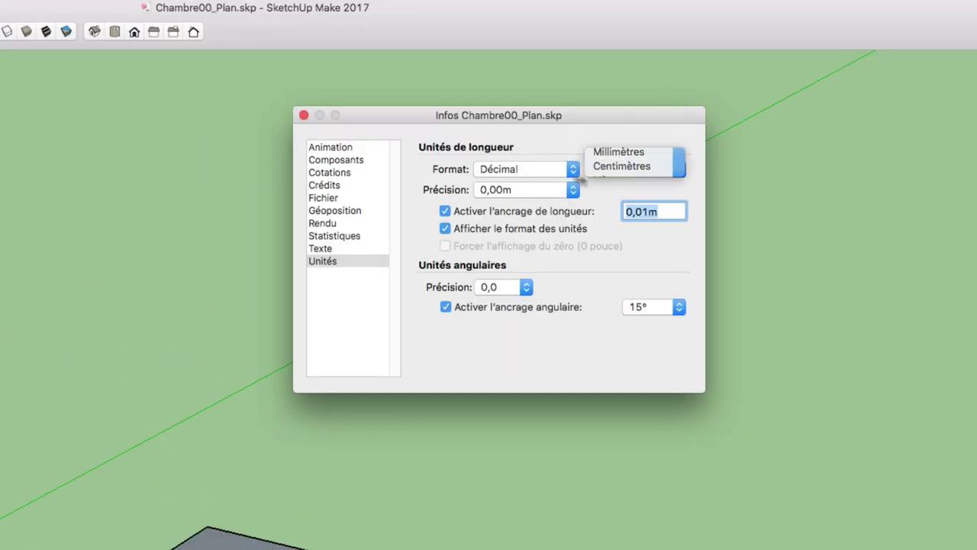
{"action": "left_click", "coordinate": [303, 115]}
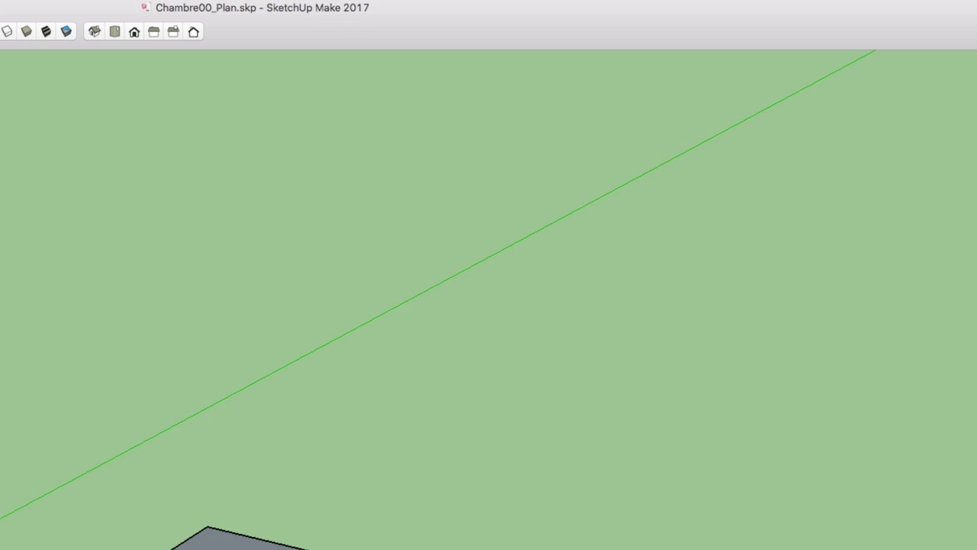
Place a guide 2,5 cm in from the floor's back edge.
{"action": "key", "text": "t"}
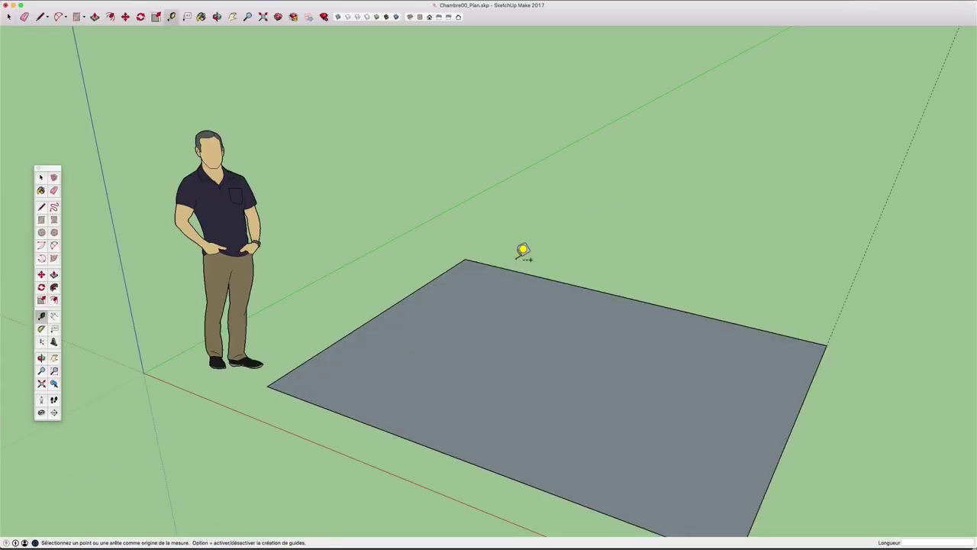
{"action": "left_click", "coordinate": [510, 269]}
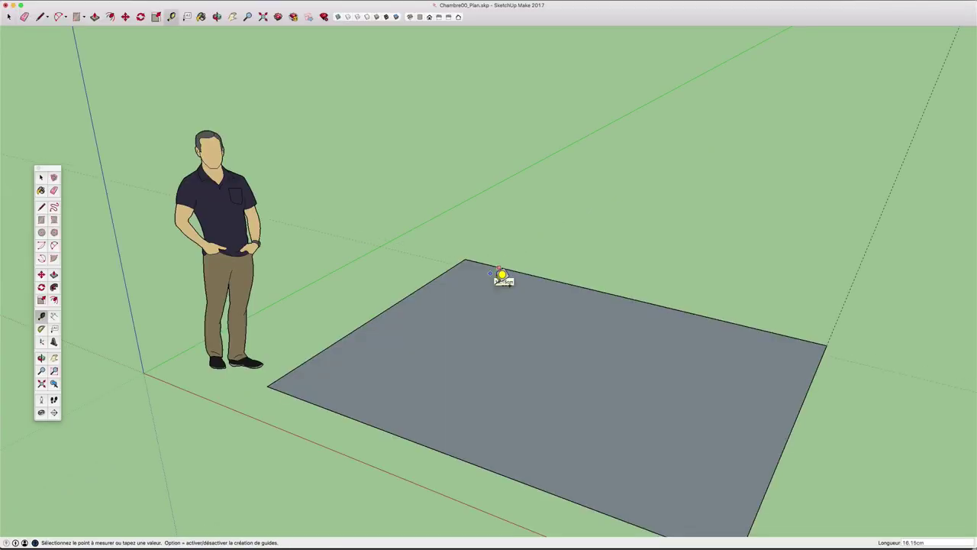
{"action": "type", "text": "2,5"}
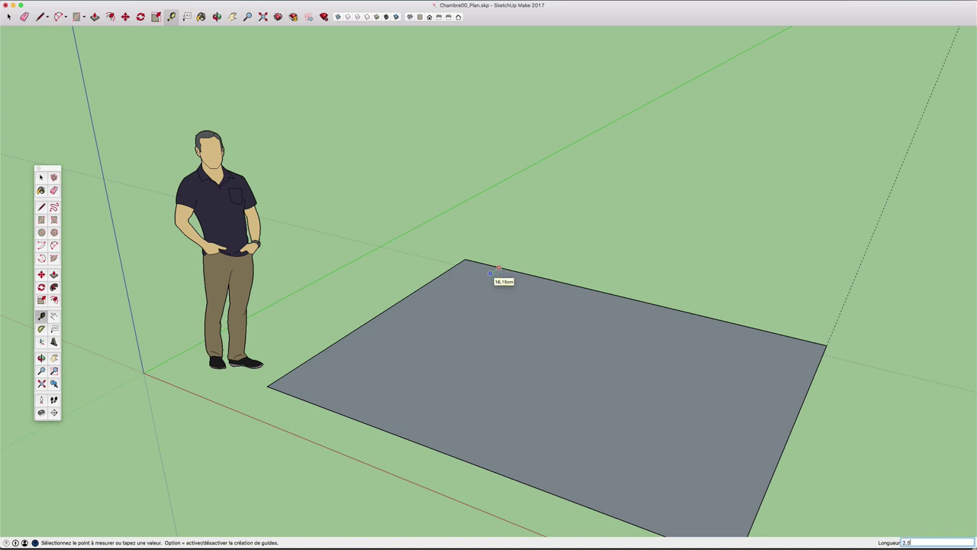
{"action": "key", "text": "Return"}
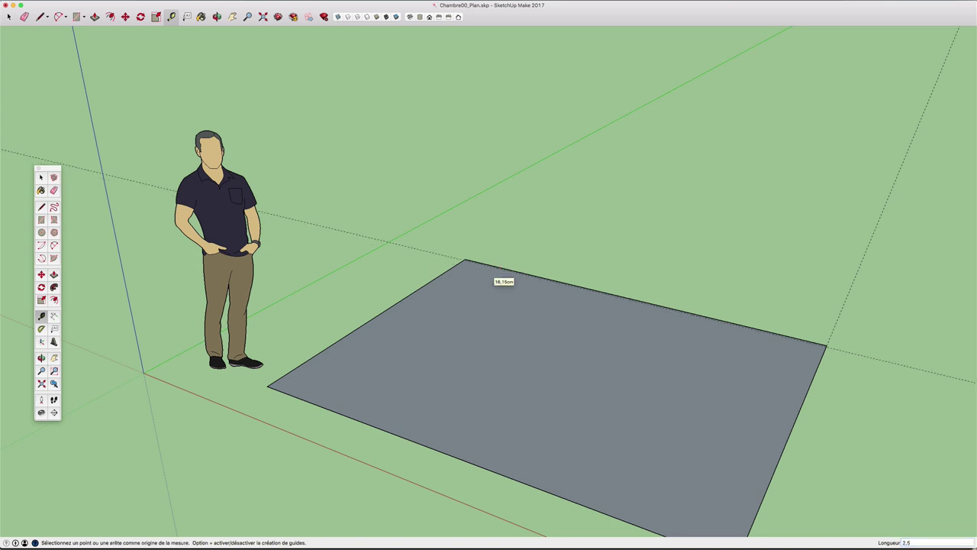
Place a second guide 79 cm in from the back edge.
{"action": "scroll", "coordinate": [480, 252], "scroll_direction": "up", "scroll_amount": 5}
{"action": "scroll", "coordinate": [480, 259], "scroll_direction": "up", "scroll_amount": 2}
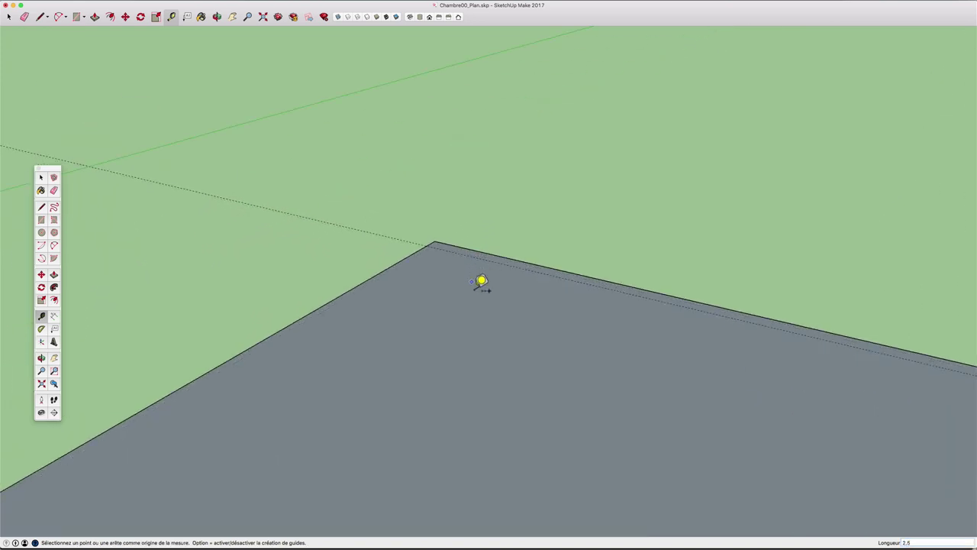
{"action": "scroll", "coordinate": [462, 252], "scroll_direction": "down", "scroll_amount": 1}
{"action": "scroll", "coordinate": [462, 252], "scroll_direction": "down", "scroll_amount": 2}
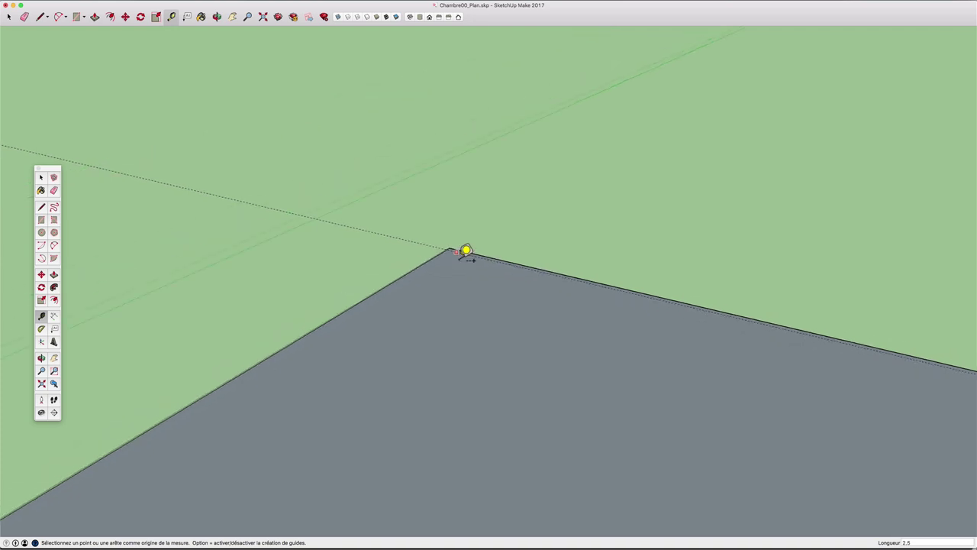
{"action": "scroll", "coordinate": [462, 252], "scroll_direction": "down", "scroll_amount": 2}
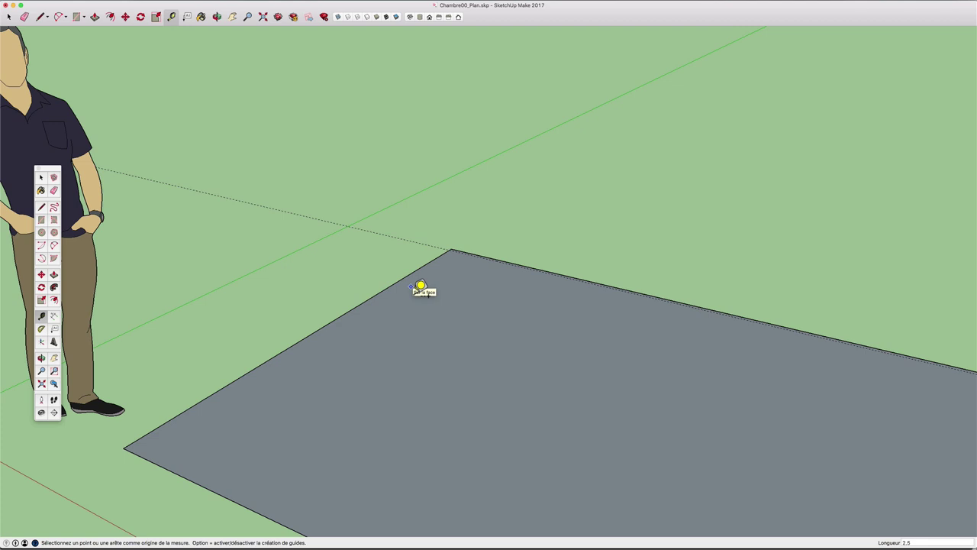
{"action": "left_click", "coordinate": [466, 253]}
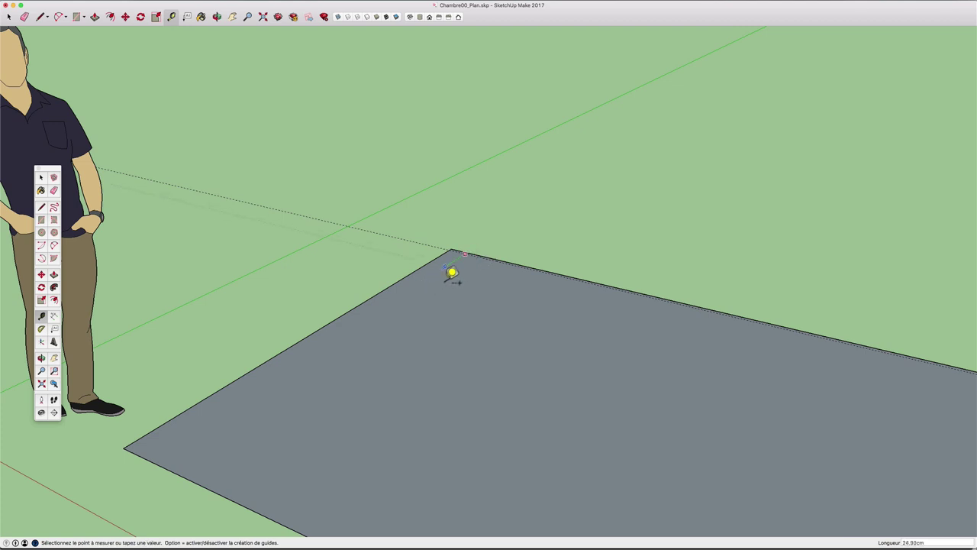
{"action": "type", "text": "75"}
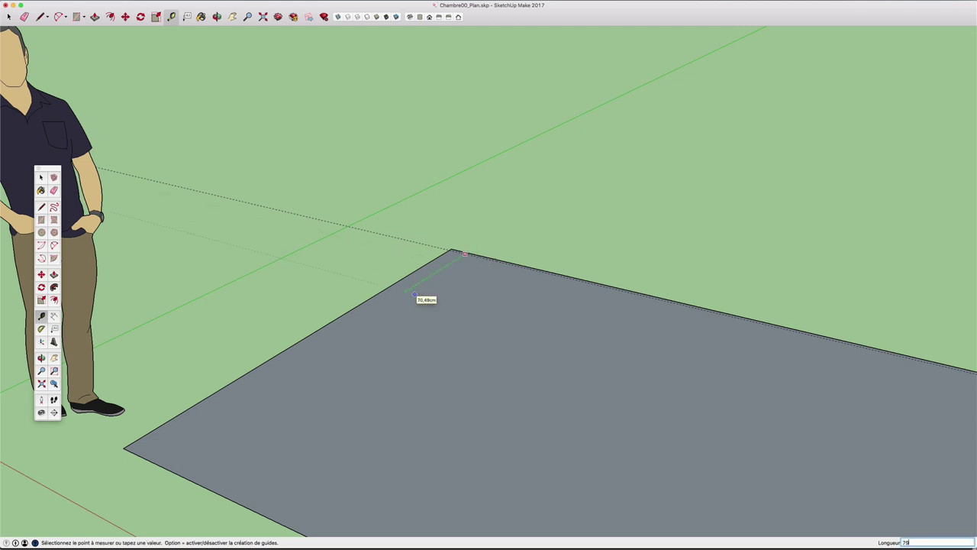
{"action": "key", "text": "Return"}
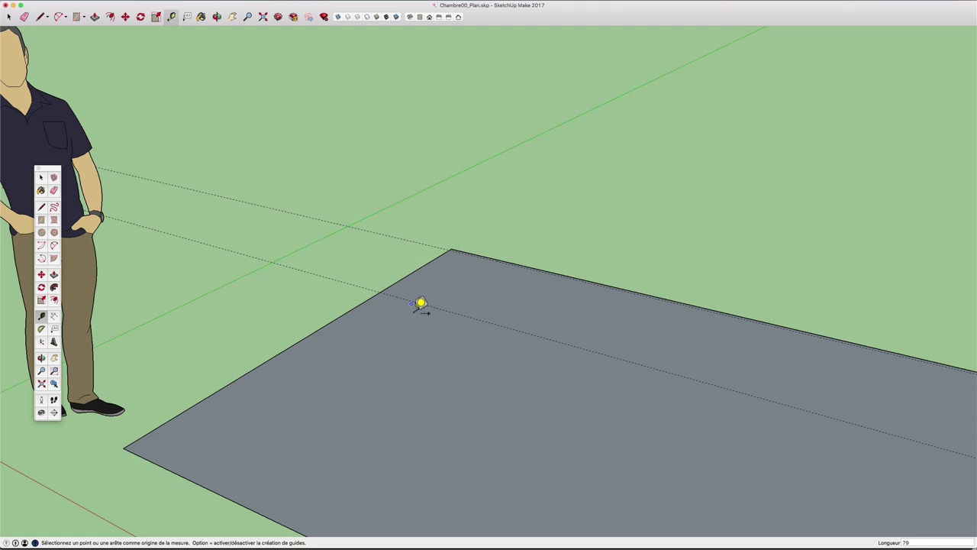
{"action": "scroll", "coordinate": [420, 303], "scroll_direction": "down", "scroll_amount": 5}
{"action": "scroll", "coordinate": [433, 306], "scroll_direction": "up", "scroll_amount": 3}
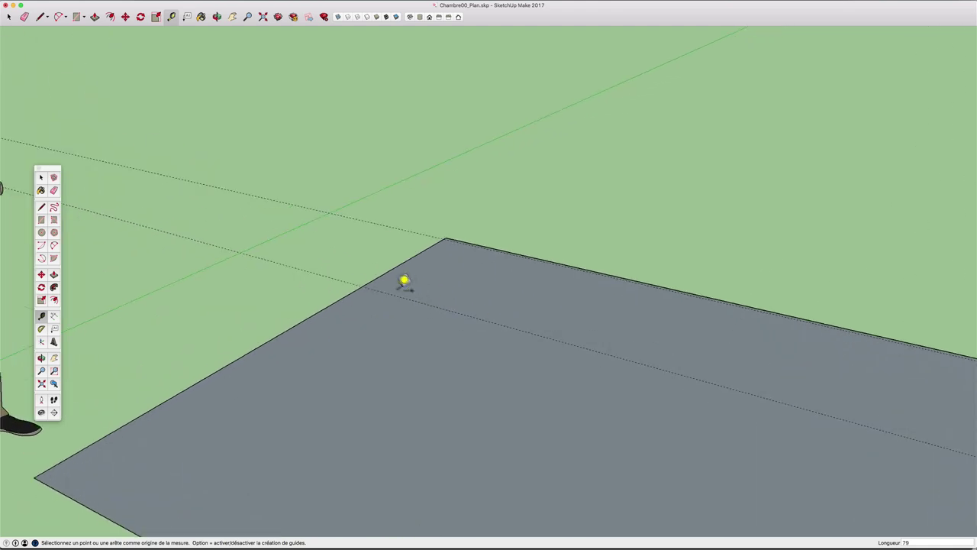
{"action": "scroll", "coordinate": [405, 280], "scroll_direction": "up", "scroll_amount": 2}
Draw a short line along the 79 cm guide starting at the floor's left edge.
{"action": "key", "text": "l"}
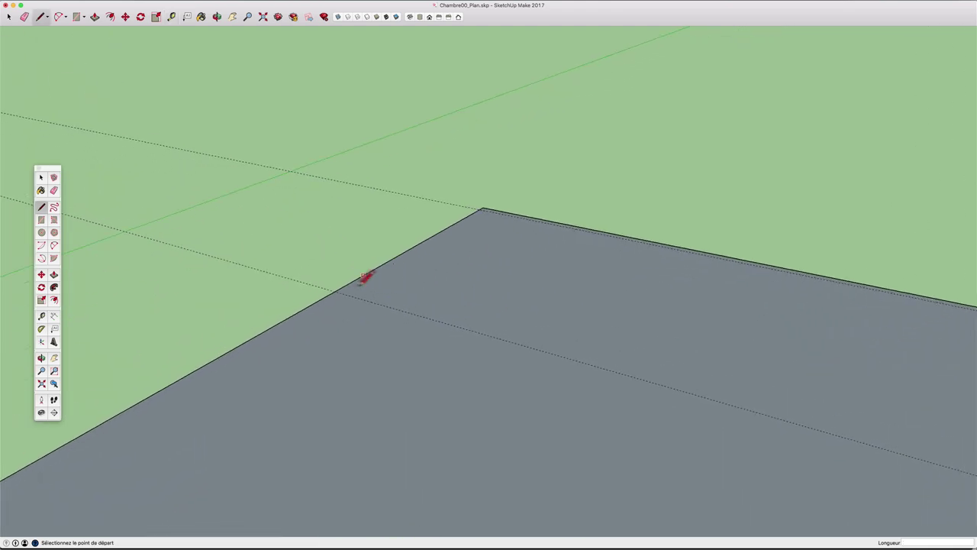
{"action": "left_click", "coordinate": [309, 285]}
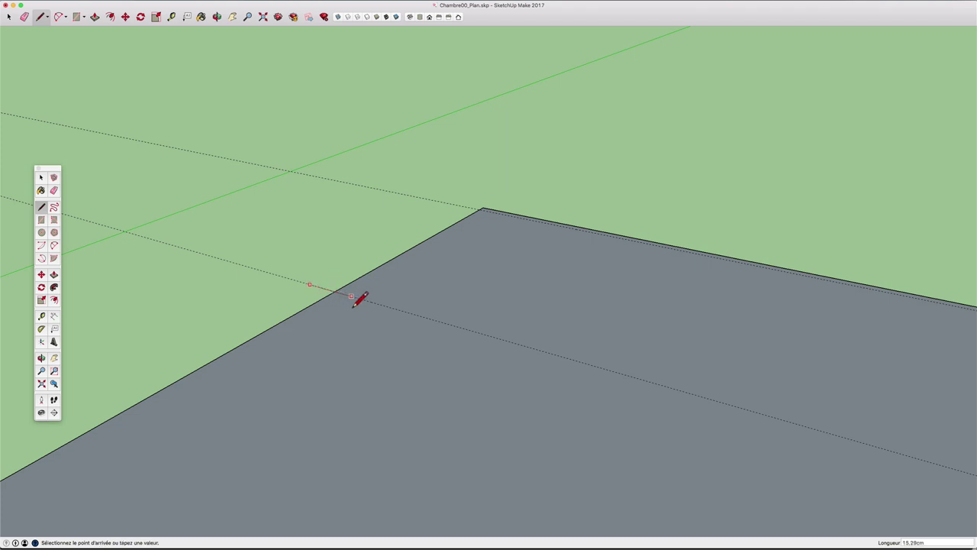
{"action": "left_click", "coordinate": [351, 296]}
{"action": "key", "text": "space"}
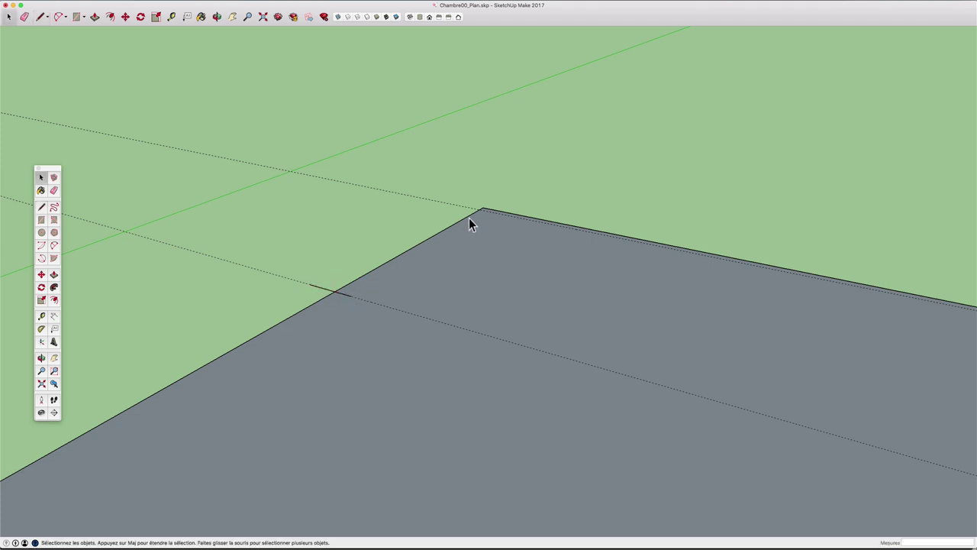
{"action": "key", "text": "l"}
{"action": "scroll", "coordinate": [481, 211], "scroll_direction": "up", "scroll_amount": 1}
{"action": "left_click", "coordinate": [482, 211]}
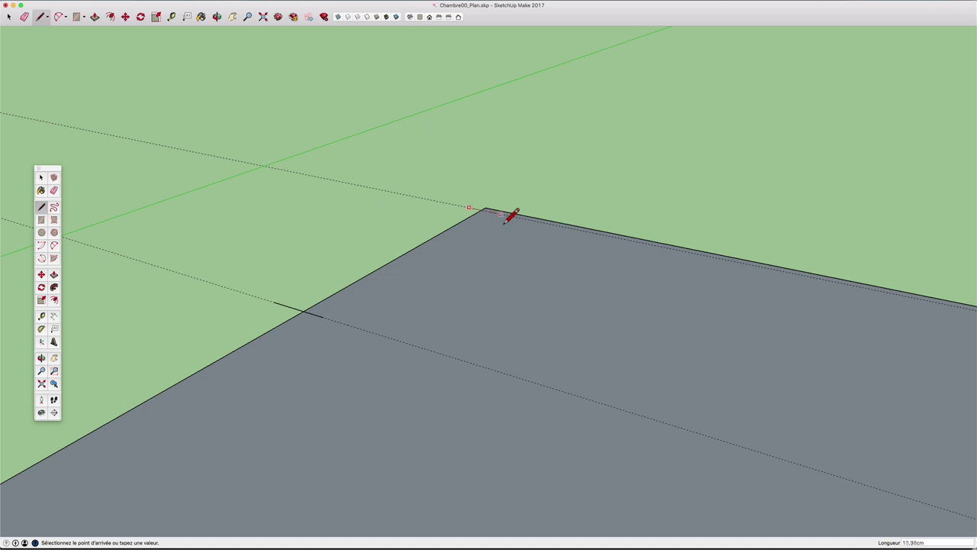
{"action": "key", "text": "space"}
{"action": "scroll", "coordinate": [389, 310], "scroll_direction": "down", "scroll_amount": 2}
{"action": "scroll", "coordinate": [389, 314], "scroll_direction": "down", "scroll_amount": 2}
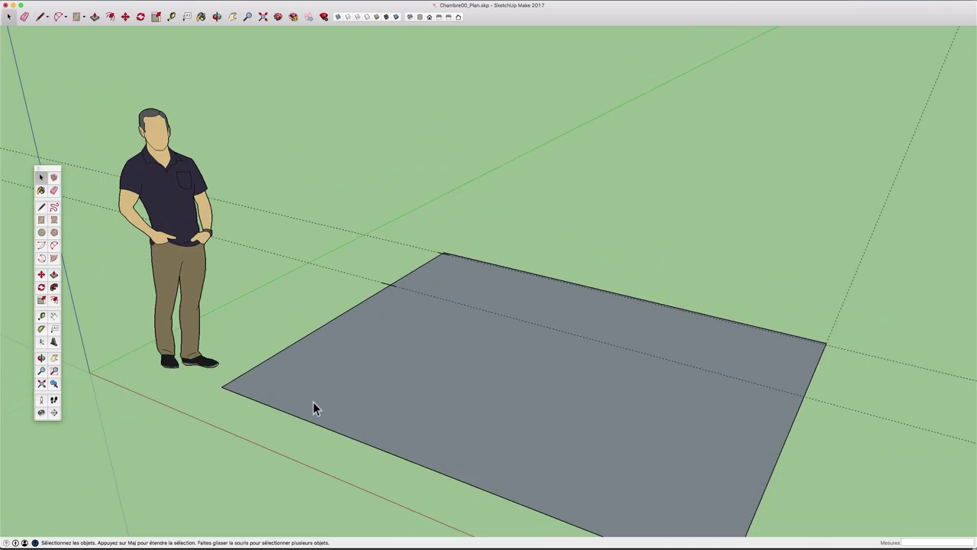
{"action": "scroll", "coordinate": [272, 381], "scroll_direction": "up", "scroll_amount": 2}
Place a guide 7 cm in from the floor's front corner edge.
{"action": "key", "text": "t"}
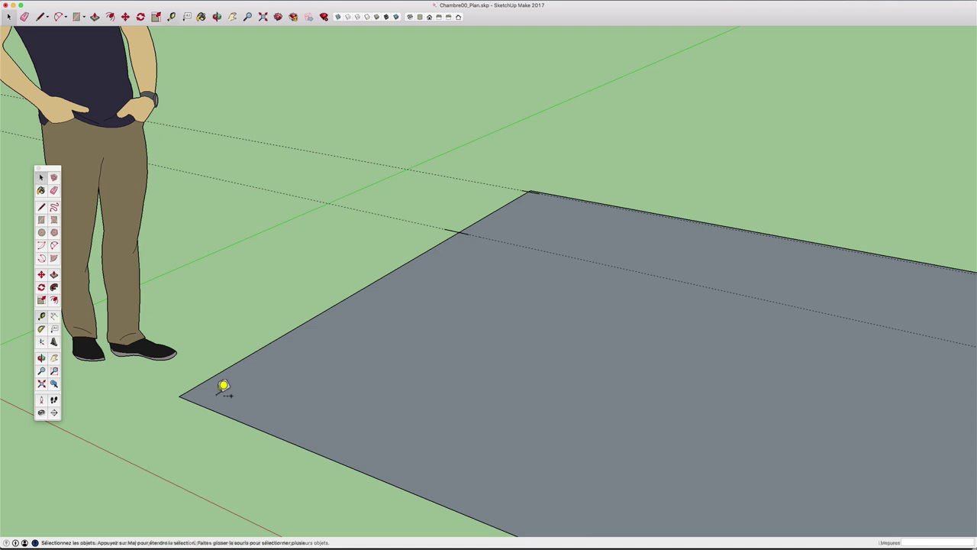
{"action": "left_click", "coordinate": [198, 401]}
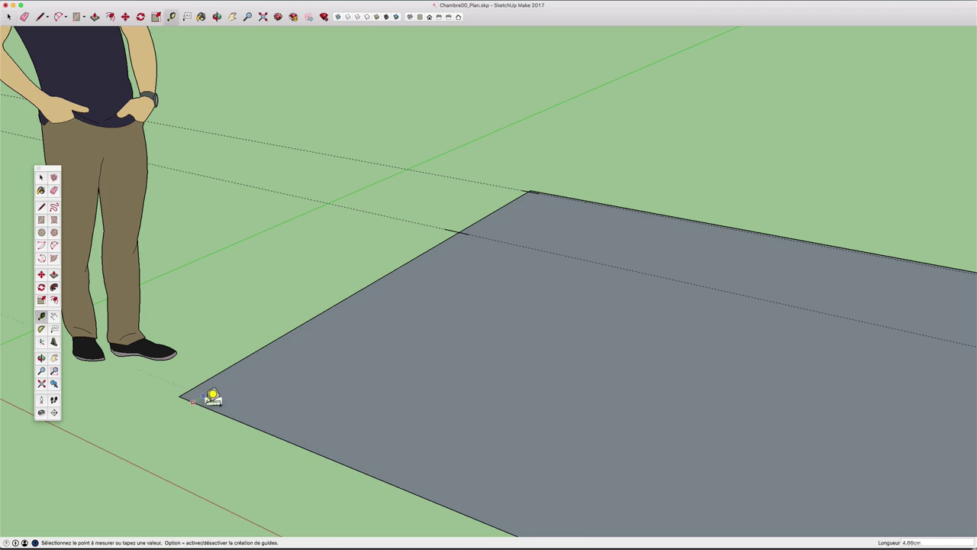
{"action": "type", "text": "7"}
{"action": "key", "text": "Return"}
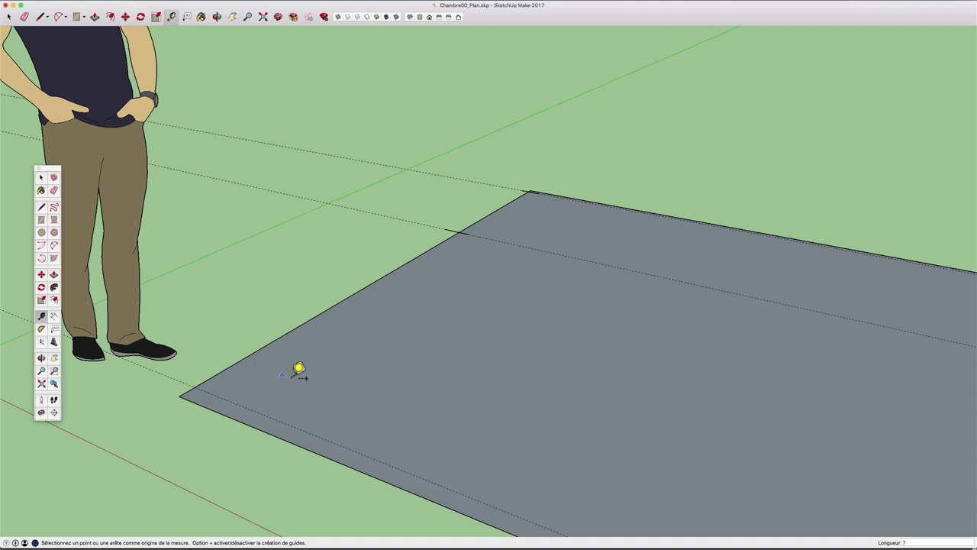
Look down on the floor and place a guide 137 cm from the edge.
{"action": "scroll", "coordinate": [297, 369], "scroll_direction": "down", "scroll_amount": 1}
{"action": "scroll", "coordinate": [297, 369], "scroll_direction": "down", "scroll_amount": 1}
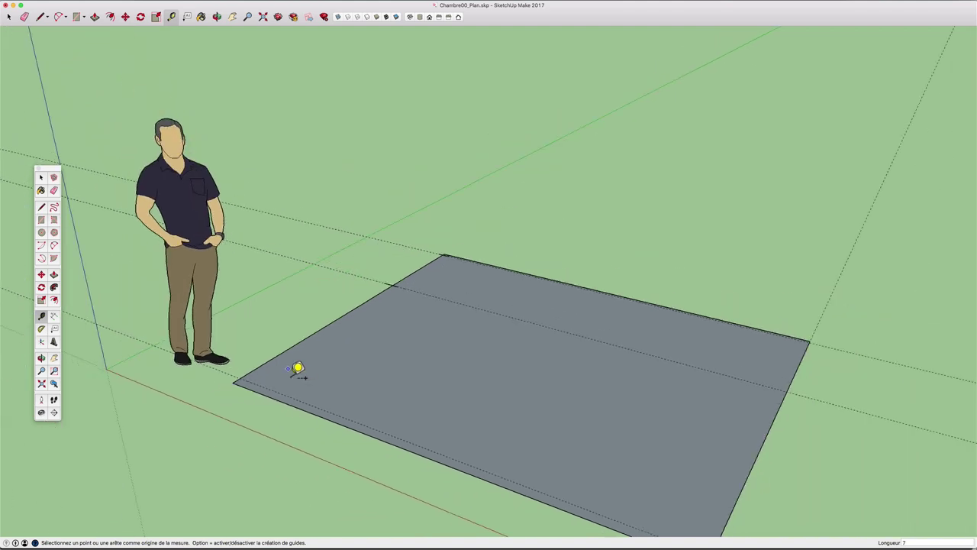
{"action": "mouse_move", "coordinate": [471, 397]}
{"action": "middle_mouse_down"}
{"action": "mouse_move", "coordinate": [336, 384]}
{"action": "mouse_move", "coordinate": [290, 394]}
{"action": "mouse_move", "coordinate": [702, 417]}
{"action": "mouse_move", "coordinate": [656, 349]}
{"action": "mouse_move", "coordinate": [588, 290]}
{"action": "middle_mouse_up"}
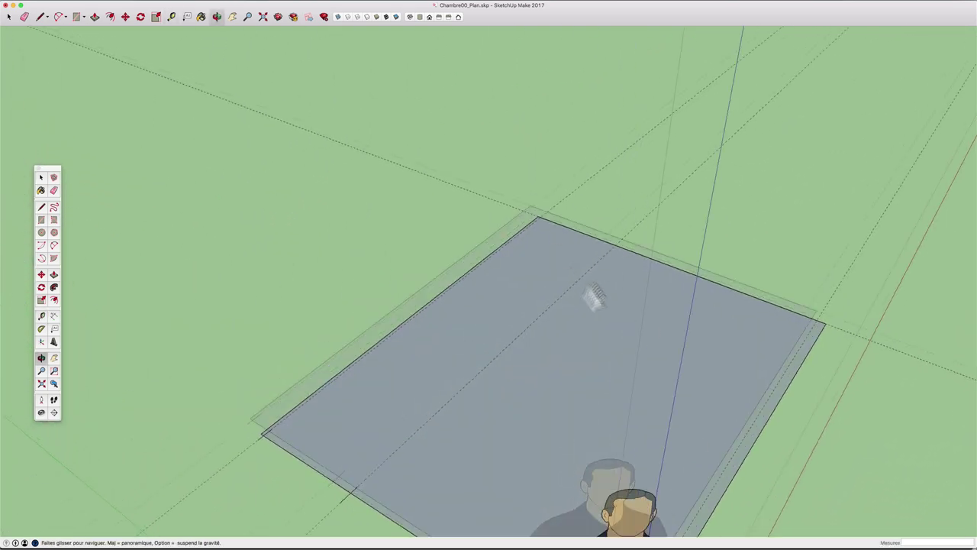
{"action": "scroll", "coordinate": [606, 321], "scroll_direction": "up", "scroll_amount": 3}
{"action": "scroll", "coordinate": [606, 320], "scroll_direction": "up", "scroll_amount": 1}
{"action": "key", "text": "t"}
{"action": "mouse_move", "coordinate": [576, 325]}
{"action": "middle_mouse_down", "text": "shift"}
{"action": "mouse_move", "coordinate": [472, 415]}
{"action": "mouse_move", "coordinate": [488, 331]}
{"action": "middle_mouse_up", "text": "shift"}
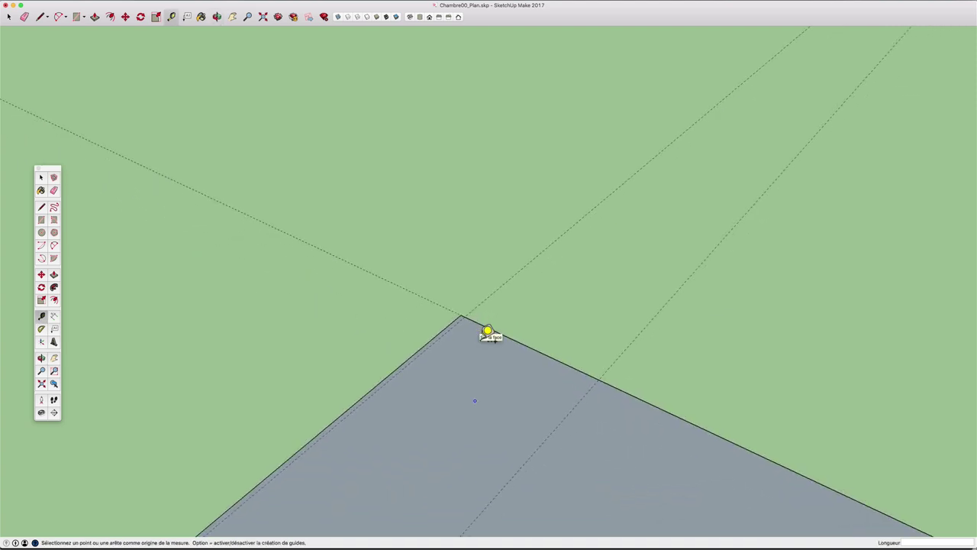
{"action": "left_click", "coordinate": [444, 334]}
{"action": "type", "text": "137"}
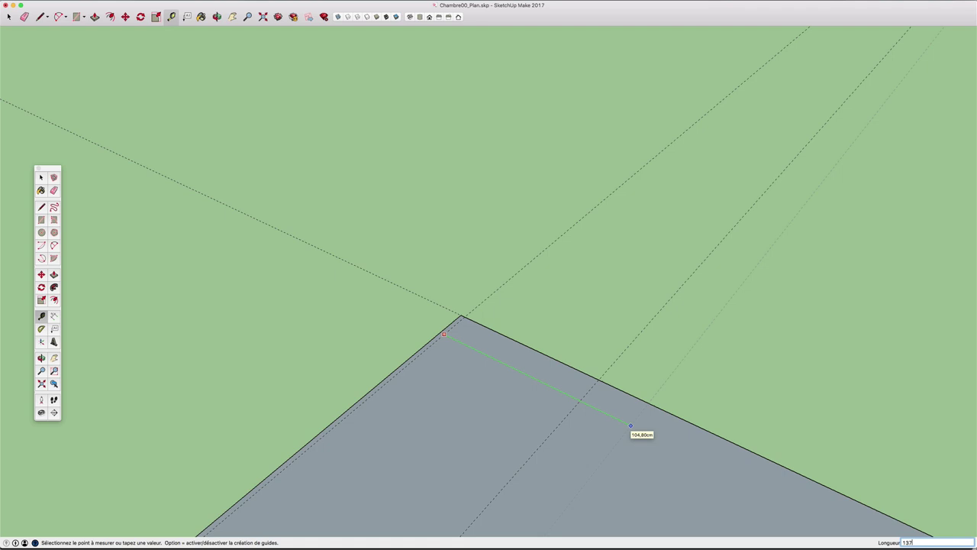
{"action": "key", "text": "Return"}
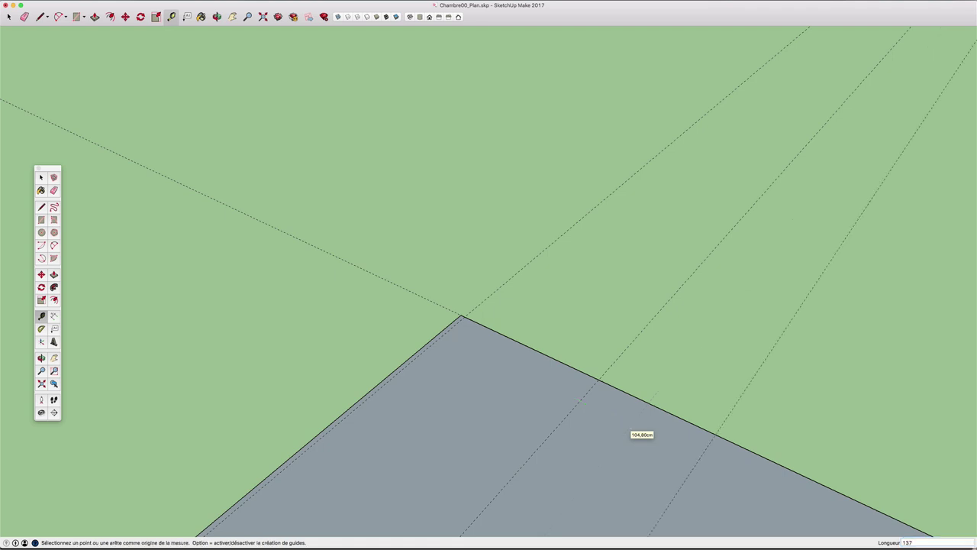
{"action": "scroll", "coordinate": [559, 273], "scroll_direction": "down", "scroll_amount": 2}
{"action": "scroll", "coordinate": [559, 273], "scroll_direction": "down", "scroll_amount": 3}
{"action": "scroll", "coordinate": [559, 273], "scroll_direction": "down", "scroll_amount": 1}
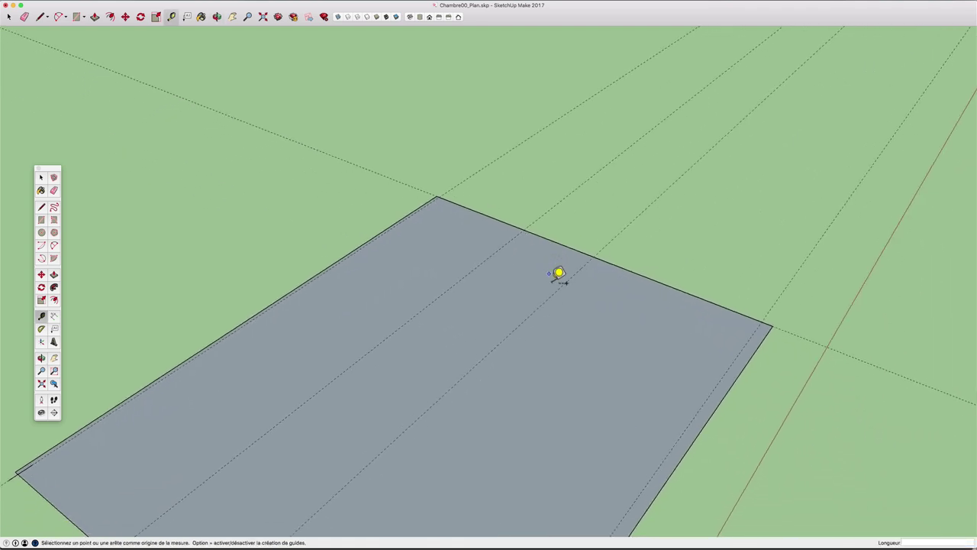
Offset the floor outline by 10 cm to form a wall-thickness border strip.
{"action": "key", "text": "f"}
{"action": "left_click", "coordinate": [492, 235]}
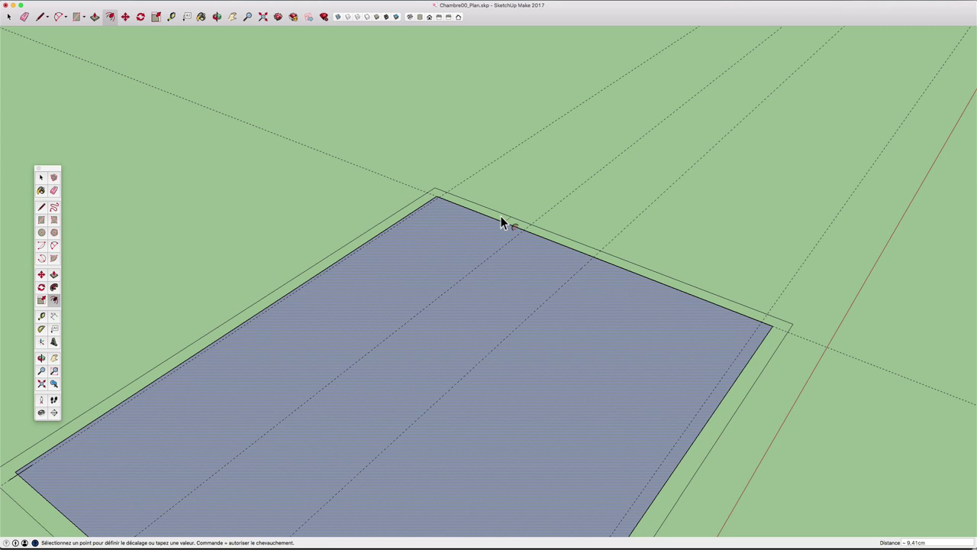
{"action": "key", "text": "Tab"}
{"action": "key", "text": "Return"}
{"action": "scroll", "coordinate": [519, 224], "scroll_direction": "down", "scroll_amount": 5}
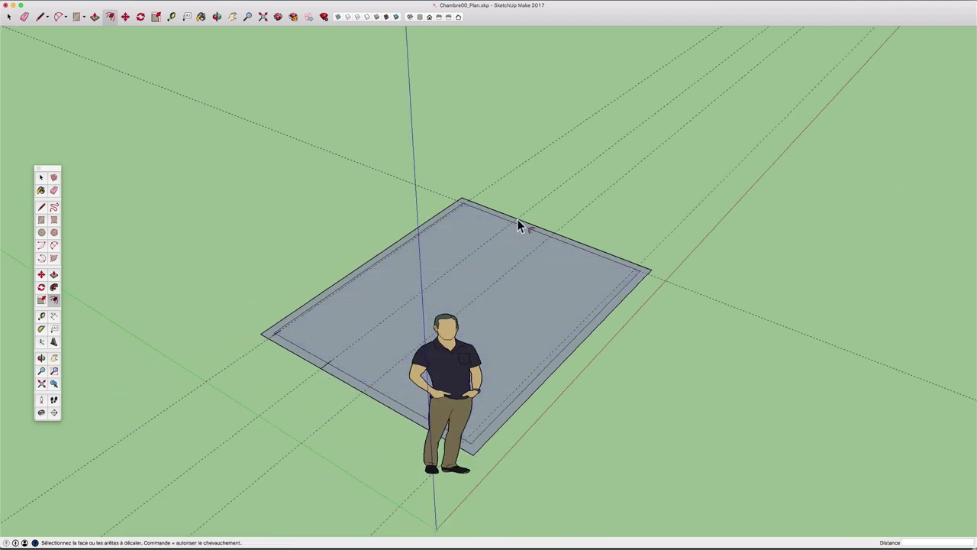
{"action": "mouse_move", "coordinate": [519, 224]}
{"action": "middle_mouse_down"}
{"action": "mouse_move", "coordinate": [246, 236]}
{"action": "mouse_move", "coordinate": [274, 258]}
{"action": "mouse_move", "coordinate": [461, 241]}
{"action": "mouse_move", "coordinate": [443, 224]}
{"action": "middle_mouse_up"}
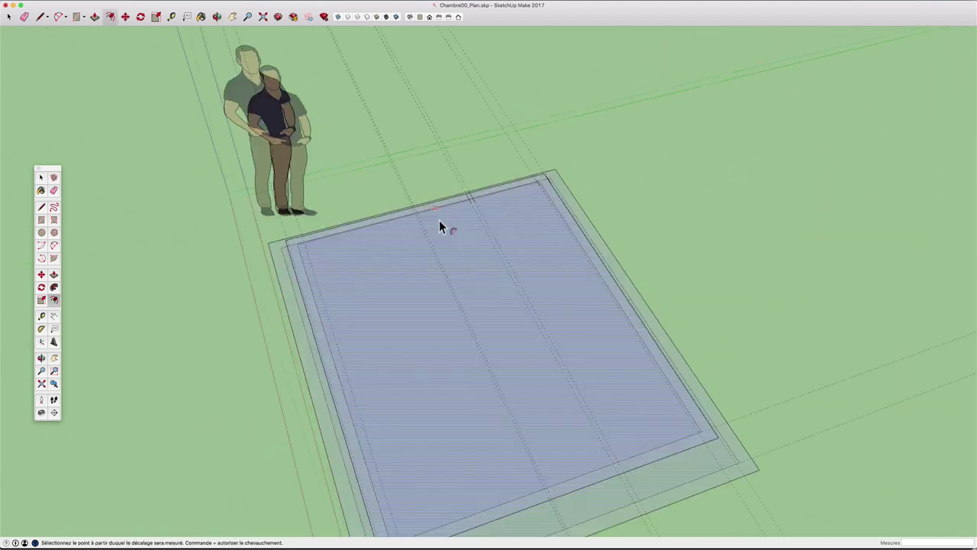
{"action": "scroll", "coordinate": [552, 145], "scroll_direction": "up", "scroll_amount": 5}
{"action": "scroll", "coordinate": [463, 214], "scroll_direction": "up", "scroll_amount": 1}
Draw a cross line through the wall band and a 10 cm line from the left inner corner.
{"action": "key", "text": "f"}
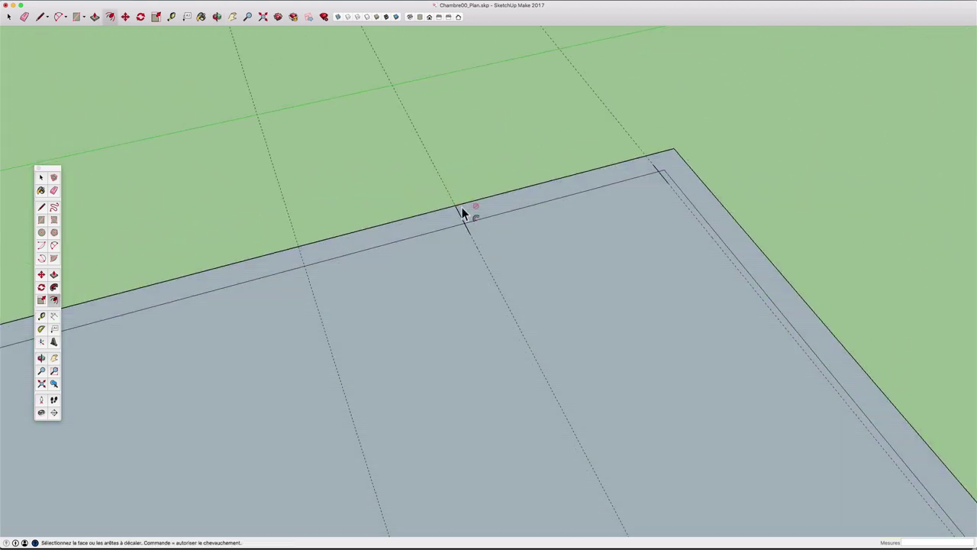
{"action": "key", "text": "l"}
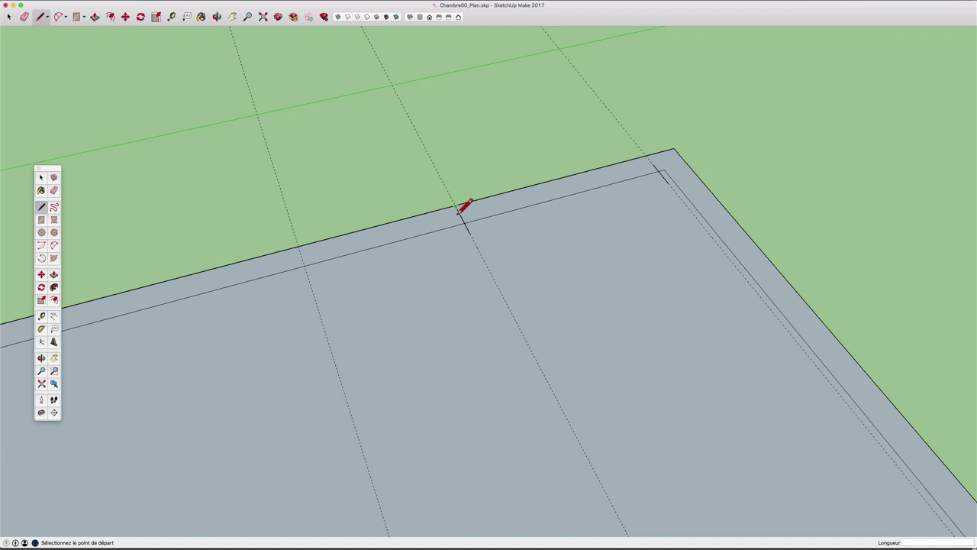
{"action": "left_click", "coordinate": [459, 213]}
{"action": "left_click", "coordinate": [466, 230]}
{"action": "scroll", "coordinate": [541, 213], "scroll_direction": "down", "scroll_amount": 3}
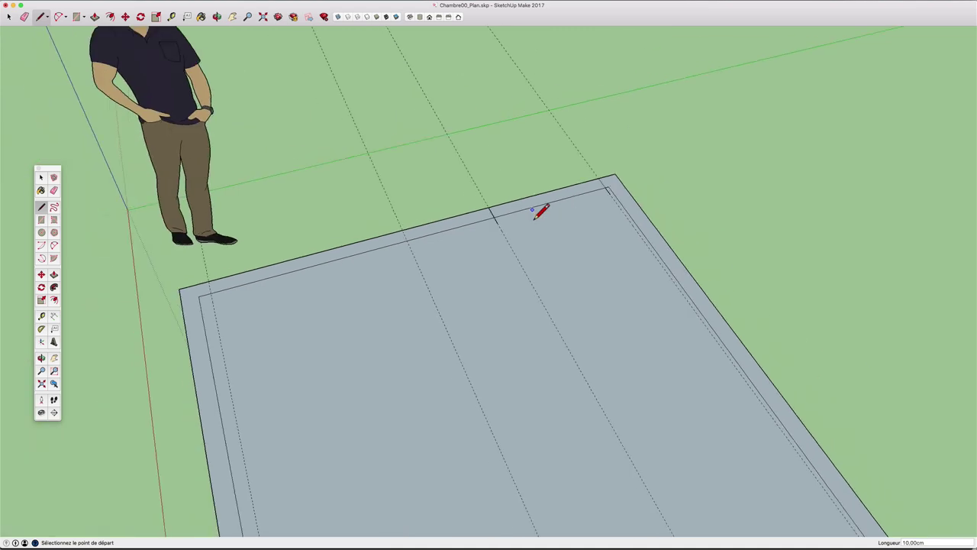
{"action": "left_click", "coordinate": [201, 300]}
{"action": "type", "text": "10"}
{"action": "key", "text": "Return"}
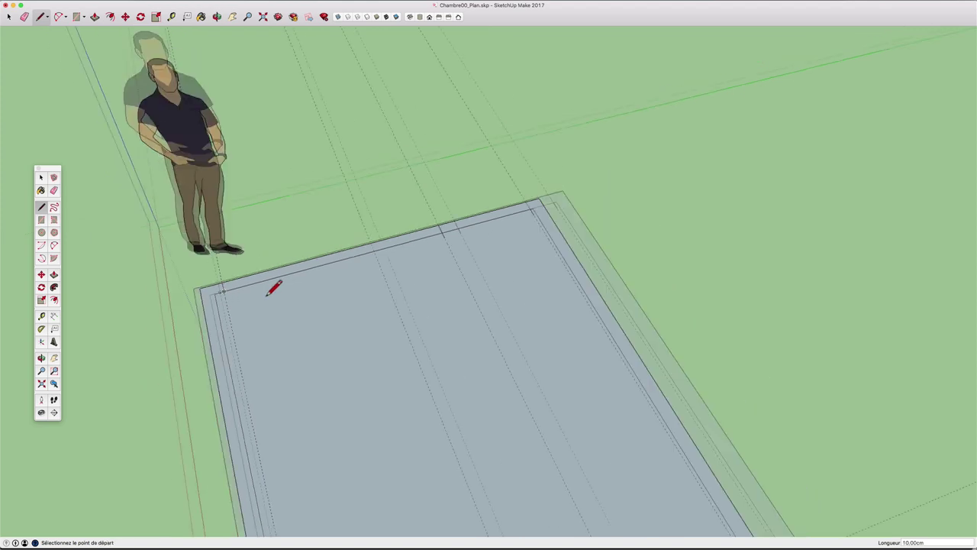
{"action": "scroll", "coordinate": [274, 289], "scroll_direction": "up", "scroll_amount": 2}
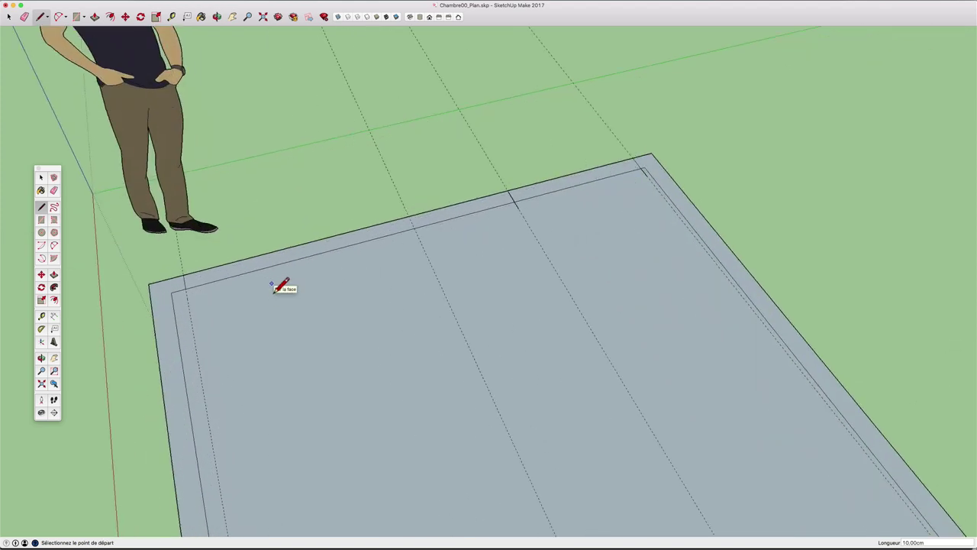
Erase the inner floor face, then sweep away the guides and grey wall faces.
{"action": "key", "text": "e"}
{"action": "left_click", "coordinate": [267, 262]}
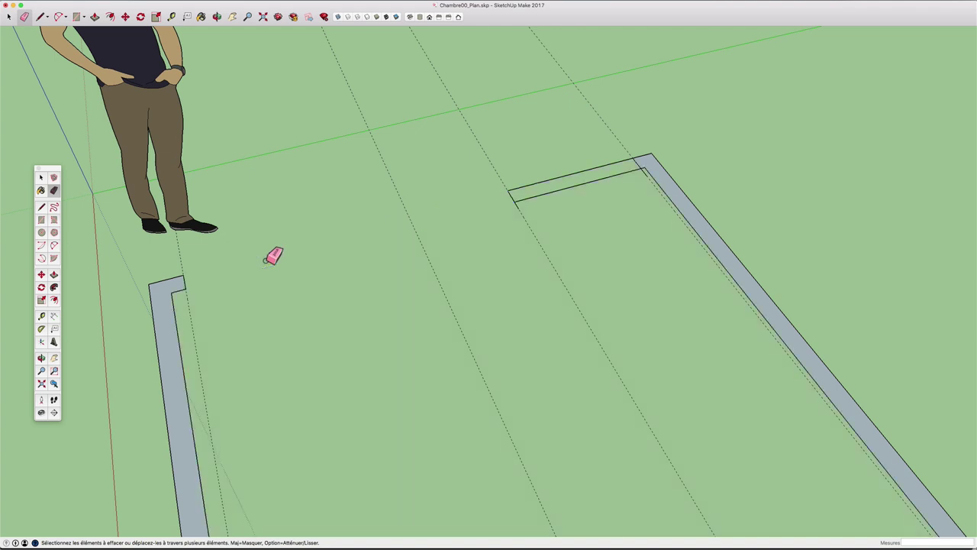
{"action": "left_click_drag", "start_coordinate": [527, 214], "coordinate": [648, 169]}
{"action": "scroll", "coordinate": [585, 229], "scroll_direction": "down", "scroll_amount": 2}
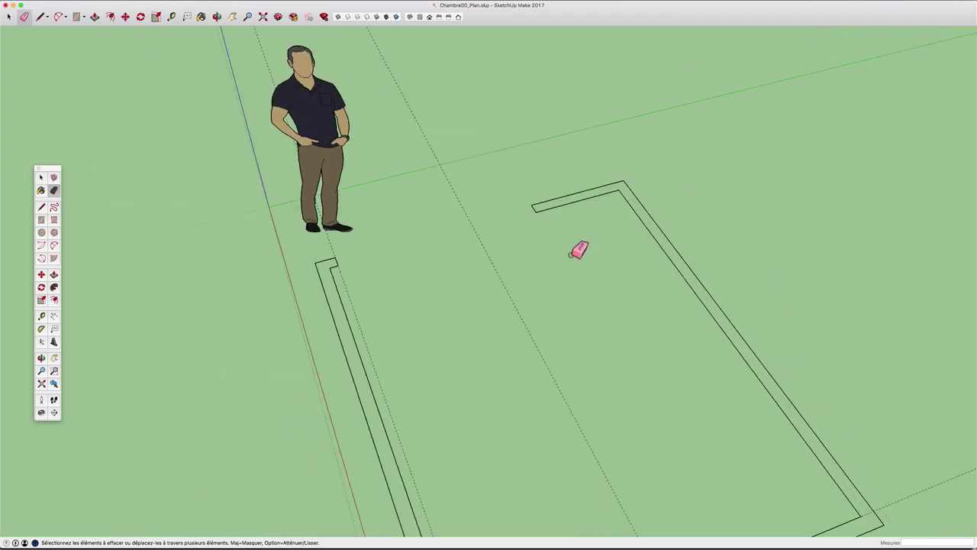
{"action": "scroll", "coordinate": [578, 249], "scroll_direction": "down", "scroll_amount": 2}
{"action": "mouse_move", "coordinate": [570, 326]}
{"action": "middle_mouse_down"}
{"action": "mouse_move", "coordinate": [847, 297]}
{"action": "mouse_move", "coordinate": [611, 331]}
{"action": "mouse_move", "coordinate": [356, 226]}
{"action": "mouse_move", "coordinate": [495, 255]}
{"action": "mouse_move", "coordinate": [331, 327]}
{"action": "middle_mouse_up"}
{"action": "scroll", "coordinate": [608, 321], "scroll_direction": "up", "scroll_amount": 3}
{"action": "scroll", "coordinate": [641, 309], "scroll_direction": "up", "scroll_amount": 2}
{"action": "scroll", "coordinate": [536, 185], "scroll_direction": "up", "scroll_amount": 2}
{"action": "scroll", "coordinate": [618, 229], "scroll_direction": "up", "scroll_amount": 2}
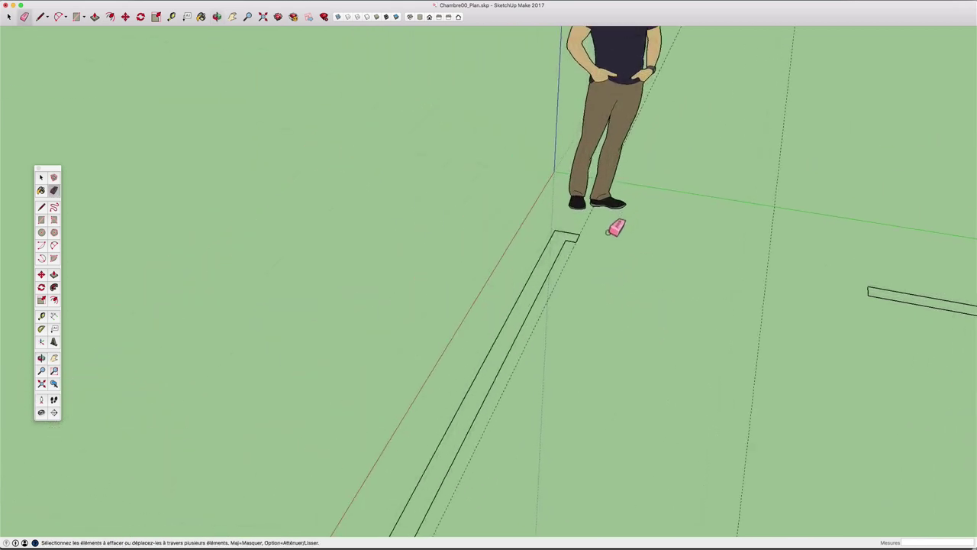
{"action": "scroll", "coordinate": [595, 252], "scroll_direction": "up", "scroll_amount": 2}
{"action": "scroll", "coordinate": [558, 243], "scroll_direction": "up", "scroll_amount": 2}
{"action": "scroll", "coordinate": [545, 242], "scroll_direction": "up", "scroll_amount": 1}
Erase the closing edges at the ends of the left and top wall strips.
{"action": "key", "text": "space"}
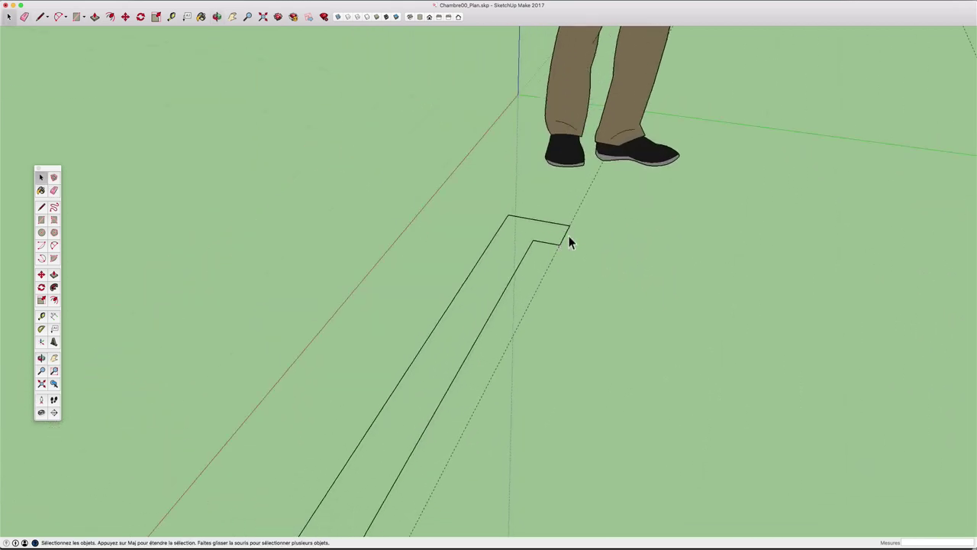
{"action": "key", "text": "e"}
{"action": "left_click", "coordinate": [571, 241]}
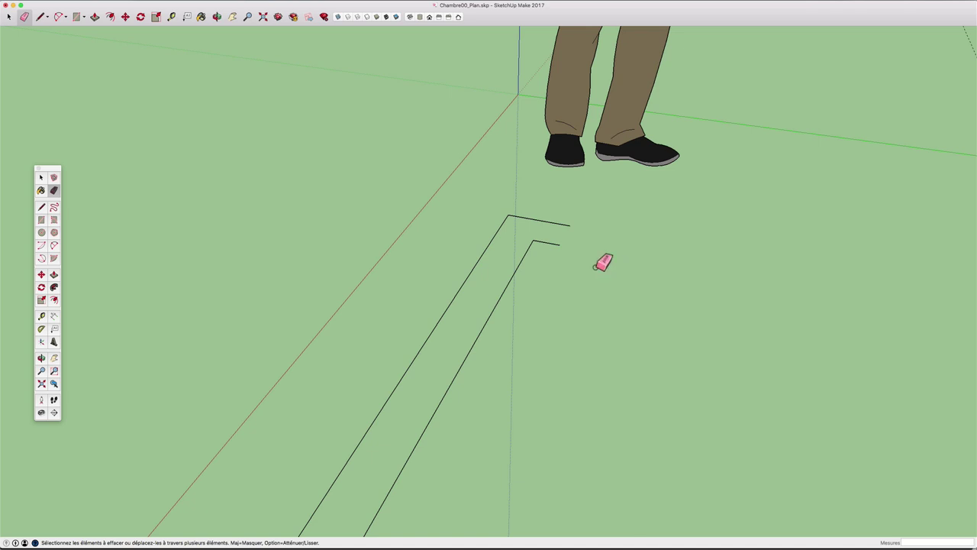
{"action": "key", "text": "l"}
{"action": "left_click", "coordinate": [569, 226]}
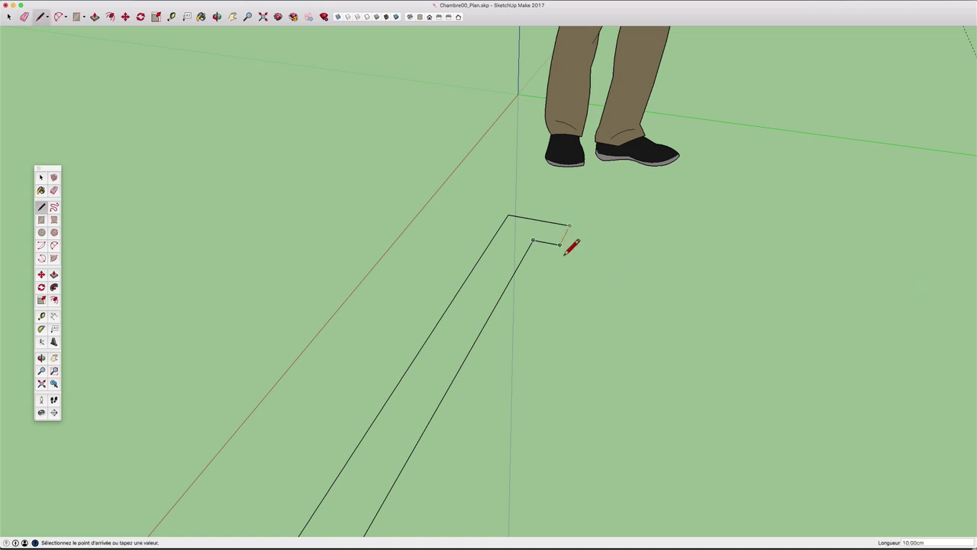
{"action": "scroll", "coordinate": [572, 245], "scroll_direction": "down", "scroll_amount": 3}
{"action": "scroll", "coordinate": [572, 245], "scroll_direction": "down", "scroll_amount": 2}
{"action": "mouse_move", "coordinate": [571, 245]}
{"action": "middle_mouse_down"}
{"action": "mouse_move", "coordinate": [613, 267]}
{"action": "mouse_move", "coordinate": [458, 309]}
{"action": "mouse_move", "coordinate": [585, 253]}
{"action": "middle_mouse_up"}
{"action": "scroll", "coordinate": [488, 252], "scroll_direction": "up", "scroll_amount": 2}
{"action": "key", "text": "space"}
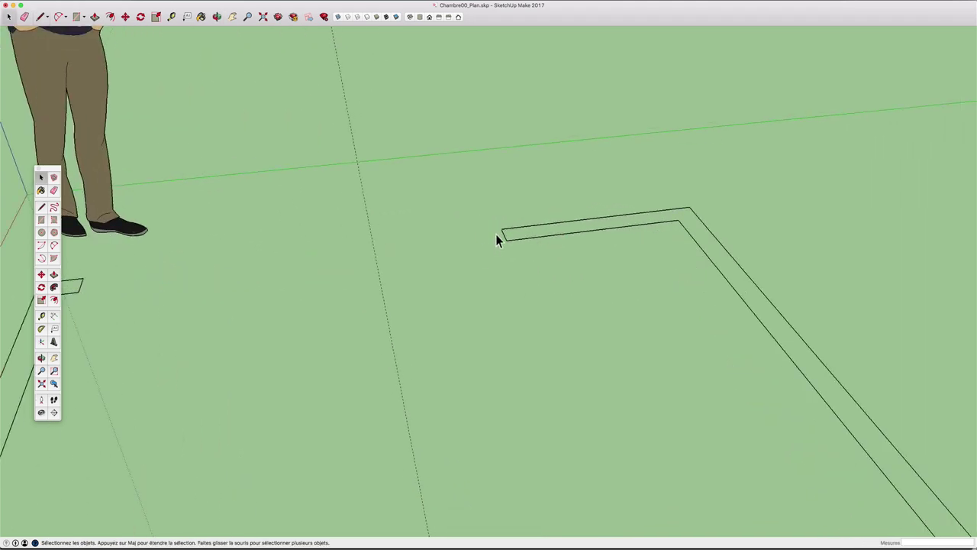
{"action": "key", "text": "e"}
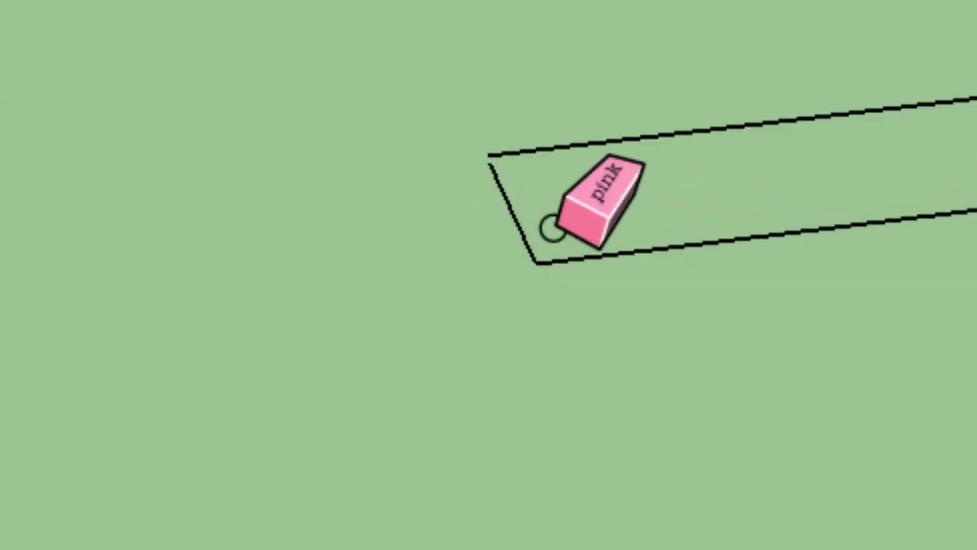
{"action": "left_click", "coordinate": [510, 246]}
Redraw the wall's end edge so the walls become grey faces again.
{"action": "key", "text": "l"}
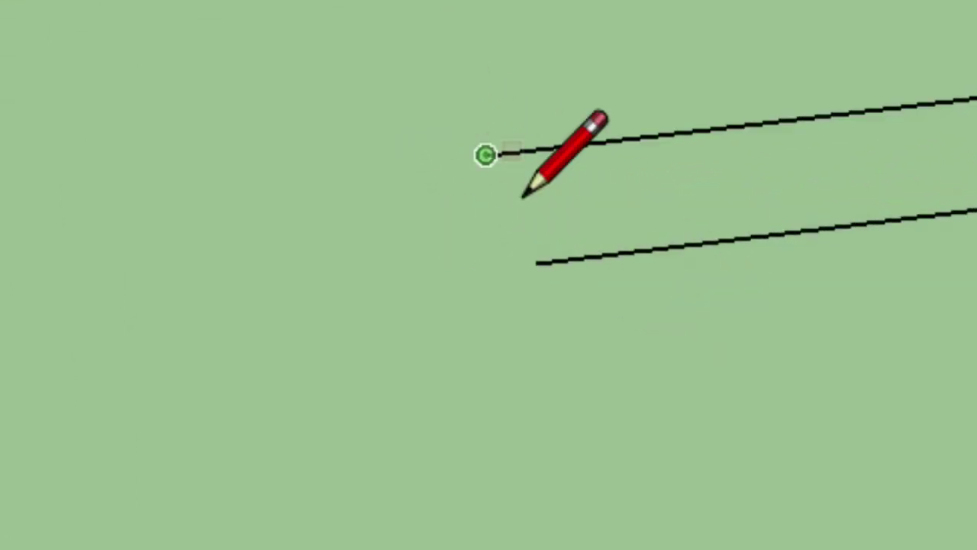
{"action": "left_click", "coordinate": [485, 155]}
{"action": "left_click", "coordinate": [537, 263]}
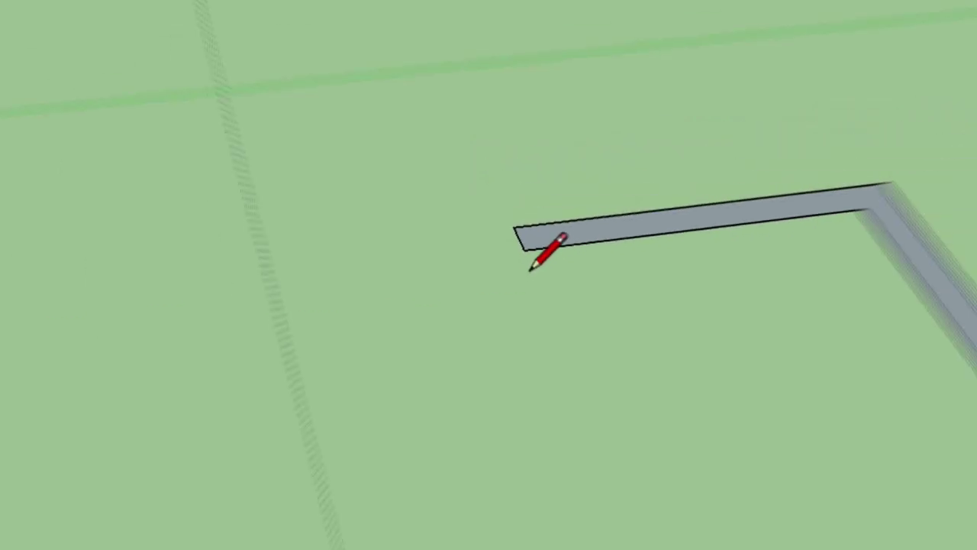
{"action": "mouse_move", "coordinate": [523, 246]}
{"action": "middle_mouse_down"}
{"action": "mouse_move", "coordinate": [860, 252]}
{"action": "mouse_move", "coordinate": [541, 249]}
{"action": "mouse_move", "coordinate": [447, 207]}
{"action": "middle_mouse_up"}
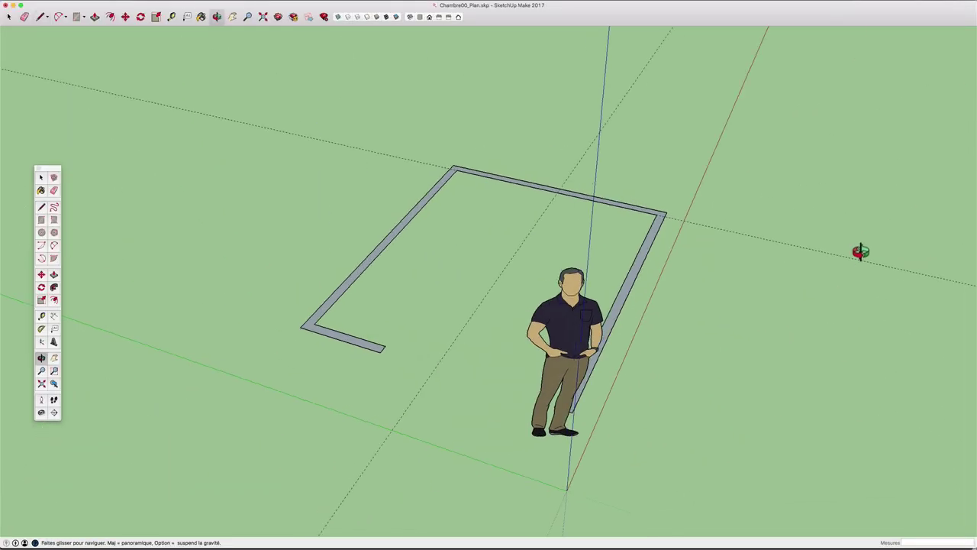
{"action": "scroll", "coordinate": [557, 312], "scroll_direction": "up", "scroll_amount": 3}
{"action": "scroll", "coordinate": [538, 236], "scroll_direction": "up", "scroll_amount": 4}
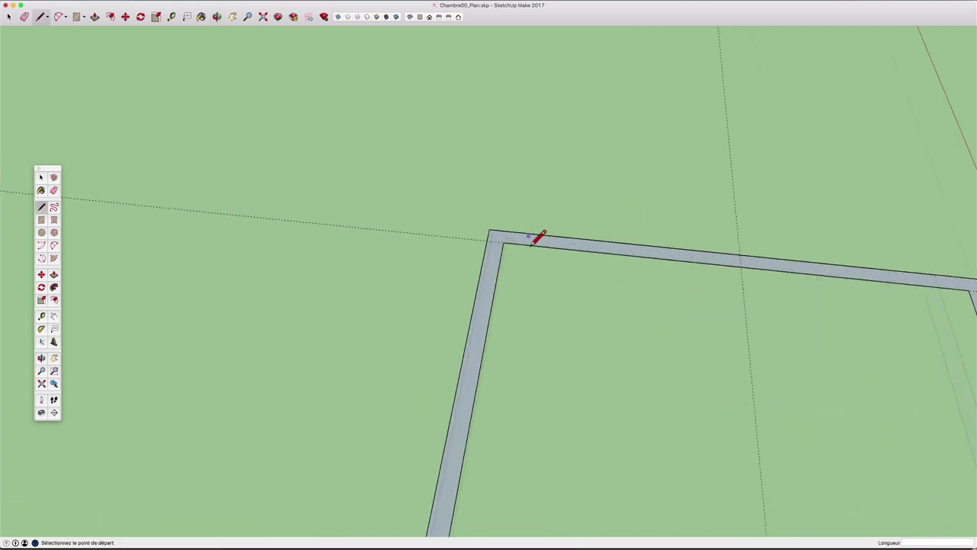
{"action": "scroll", "coordinate": [537, 238], "scroll_direction": "up", "scroll_amount": 3}
Place a 2.5 cm guide from the inner wall edge and draw a cut line to the outer corner.
{"action": "key", "text": "t"}
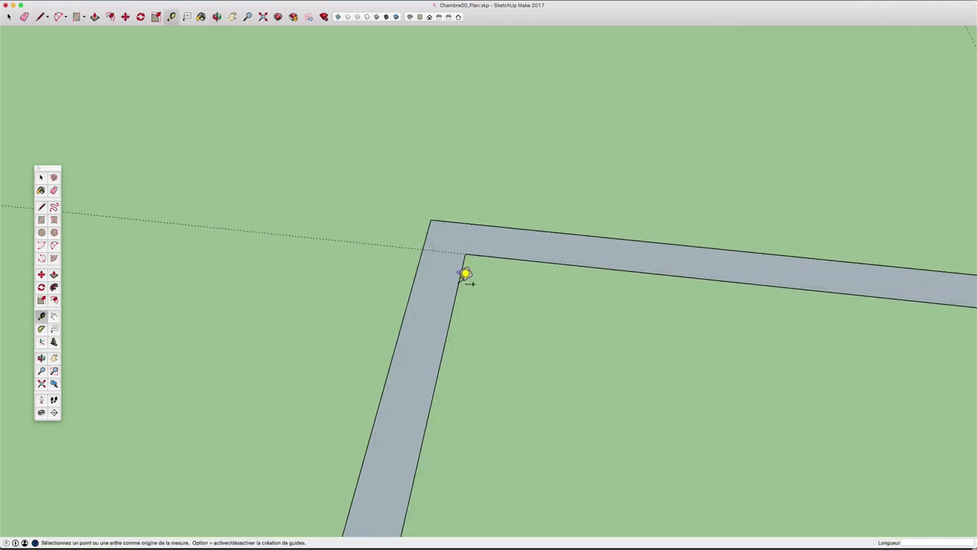
{"action": "left_click", "coordinate": [461, 278]}
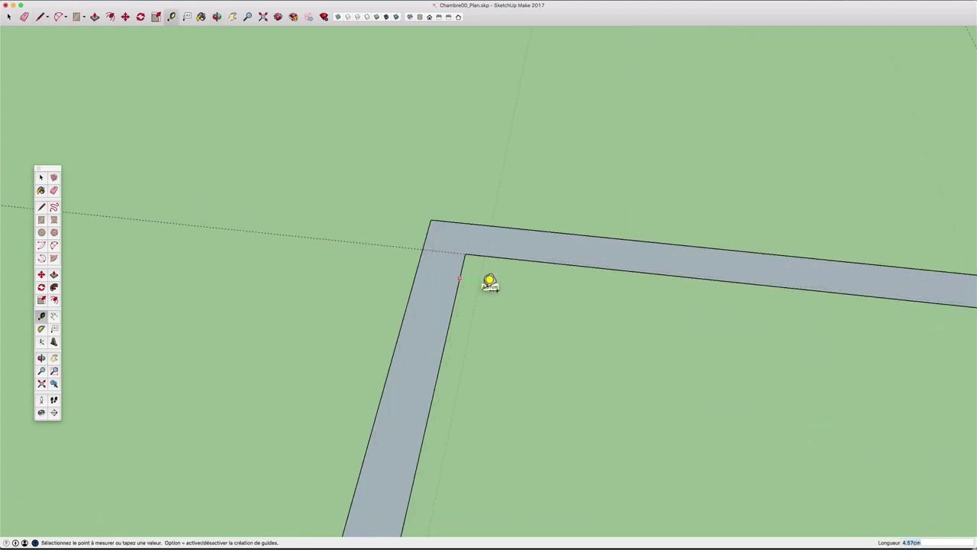
{"action": "type", "text": "2,5"}
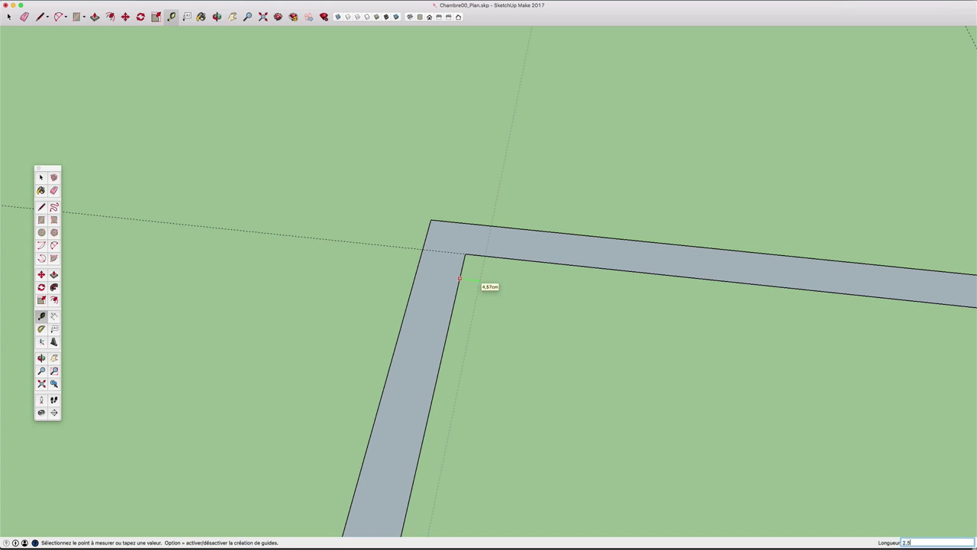
{"action": "key", "text": "Return"}
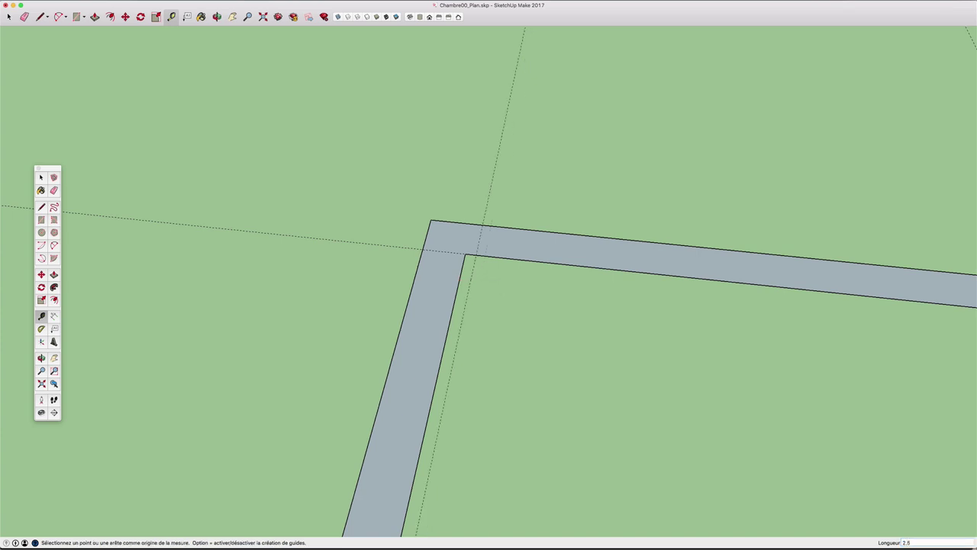
{"action": "key", "text": "l"}
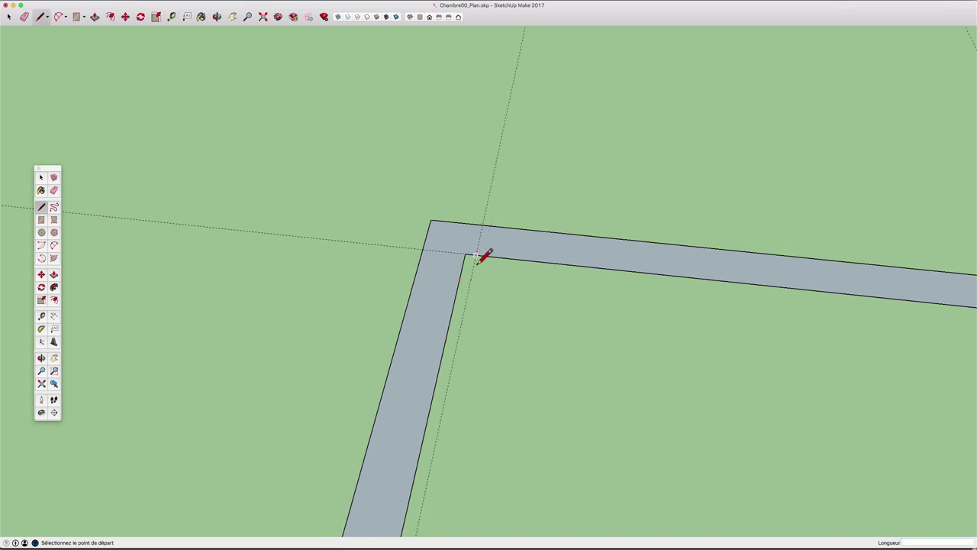
{"action": "left_click", "coordinate": [475, 255]}
{"action": "left_click", "coordinate": [483, 227]}
{"action": "scroll", "coordinate": [524, 244], "scroll_direction": "down", "scroll_amount": 3}
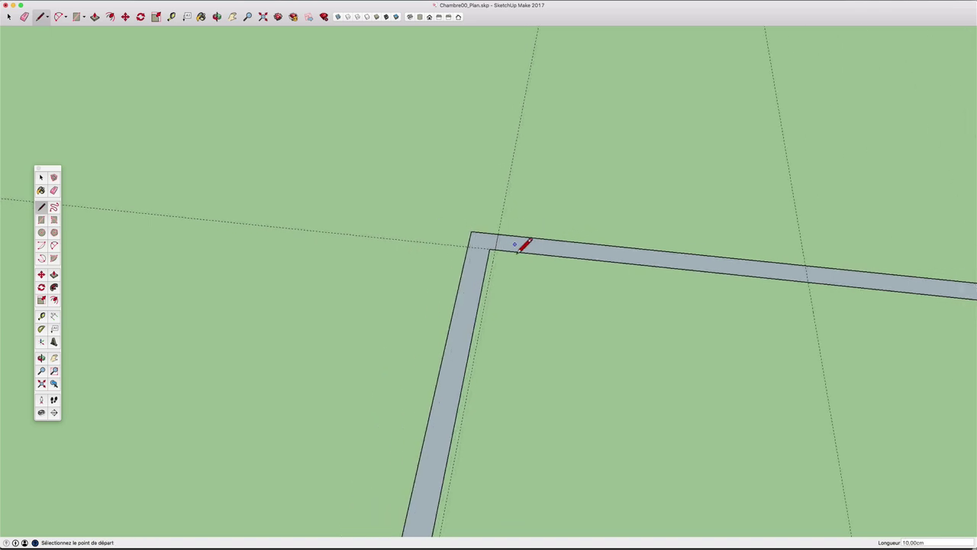
{"action": "scroll", "coordinate": [741, 298], "scroll_direction": "down", "scroll_amount": 1}
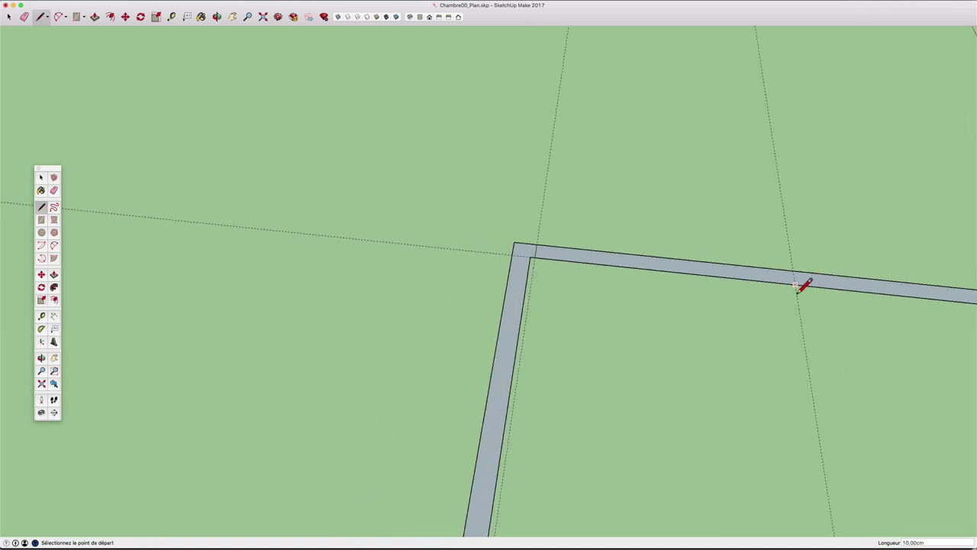
Erase the top wall section between the guides, leaving a short stub.
{"action": "key", "text": "e"}
{"action": "left_click", "coordinate": [713, 273]}
{"action": "scroll", "coordinate": [712, 280], "scroll_direction": "down", "scroll_amount": 2}
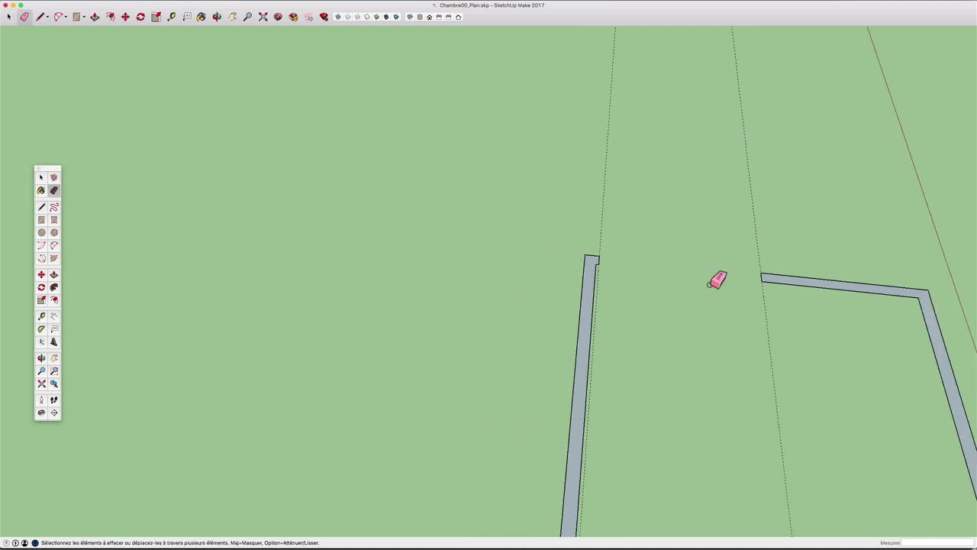
{"action": "scroll", "coordinate": [711, 283], "scroll_direction": "down", "scroll_amount": 2}
{"action": "middle_click_drag", "start_coordinate": [741, 308], "coordinate": [200, 320]}
Place a guide 112 cm from the wall stub's corner and measure the 79 cm piece beyond the opening.
{"action": "key", "text": "t"}
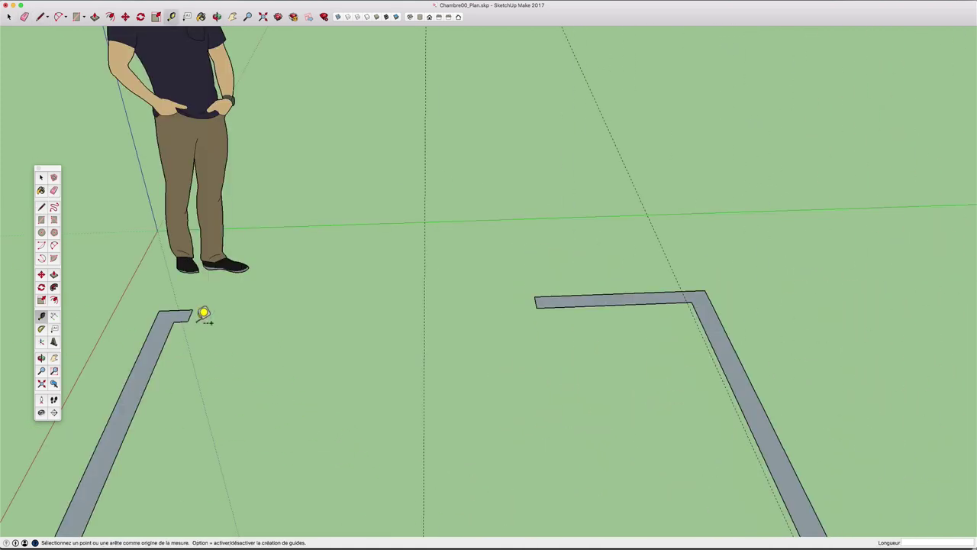
{"action": "left_click", "coordinate": [191, 314]}
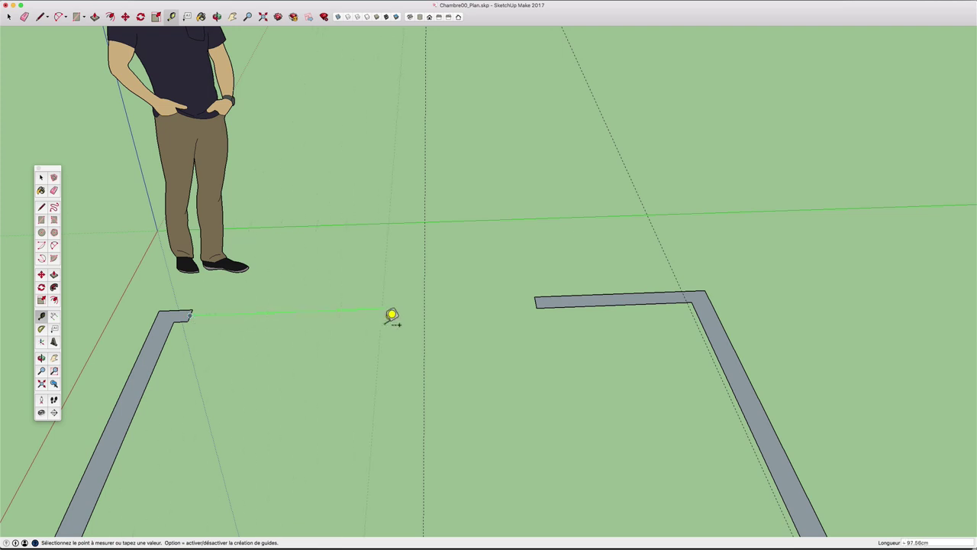
{"action": "type", "text": "112"}
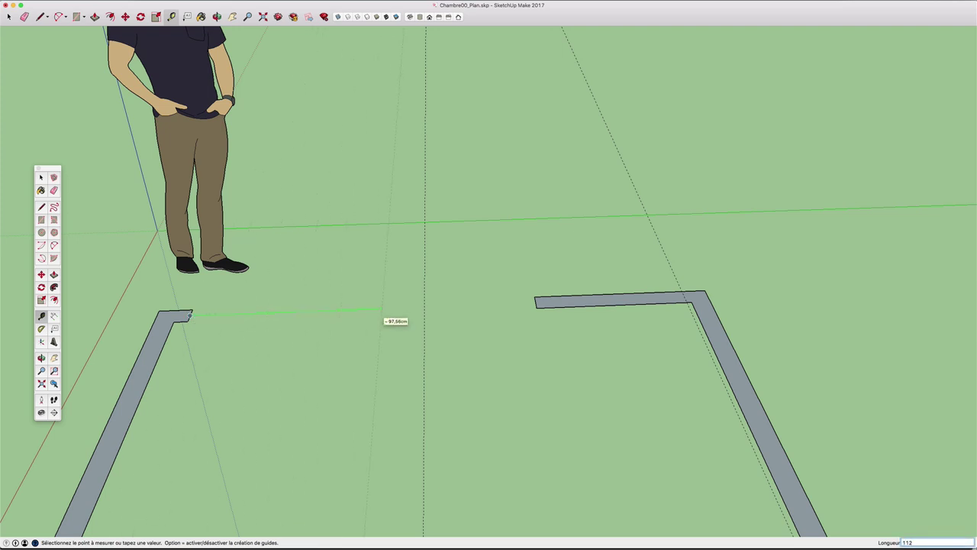
{"action": "key", "text": "Return"}
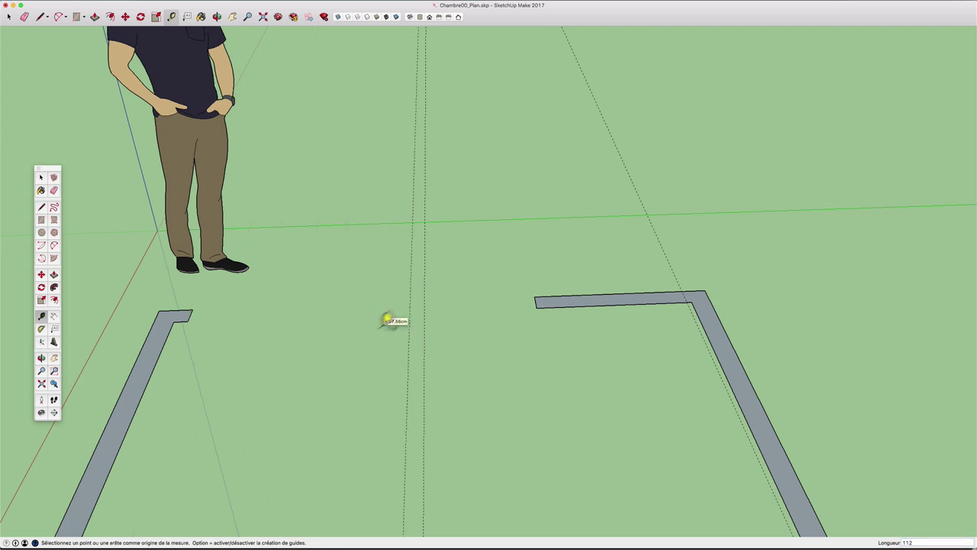
{"action": "scroll", "coordinate": [413, 309], "scroll_direction": "up", "scroll_amount": 2}
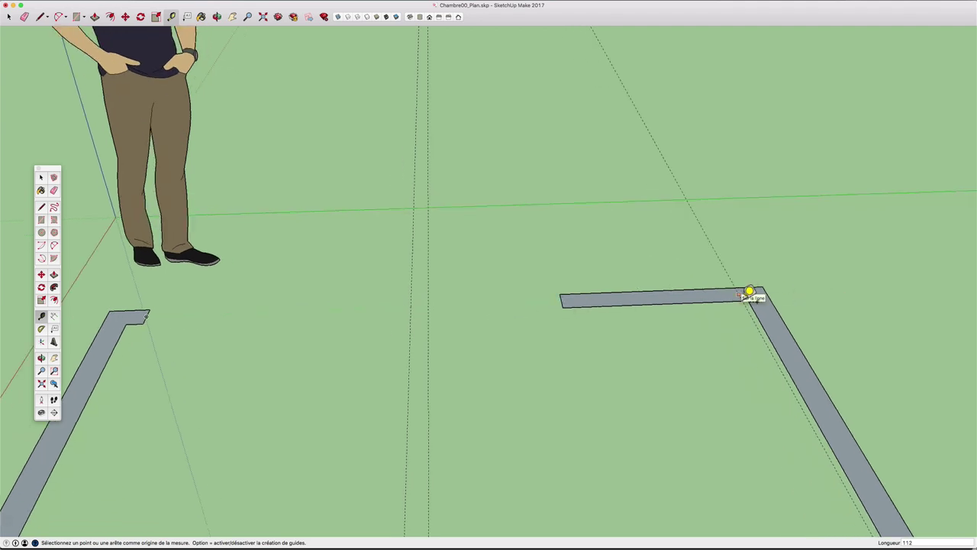
{"action": "left_click", "coordinate": [750, 292]}
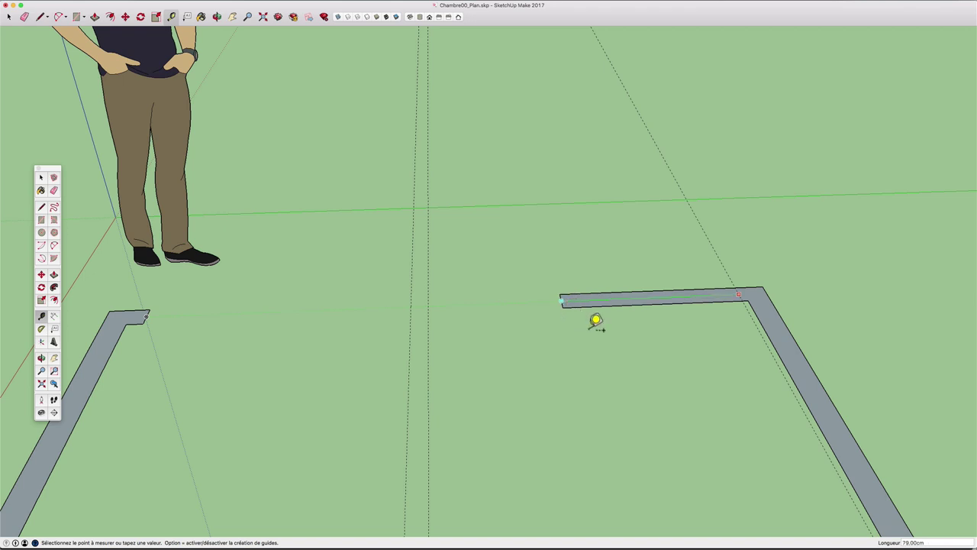
{"action": "key", "text": "space"}
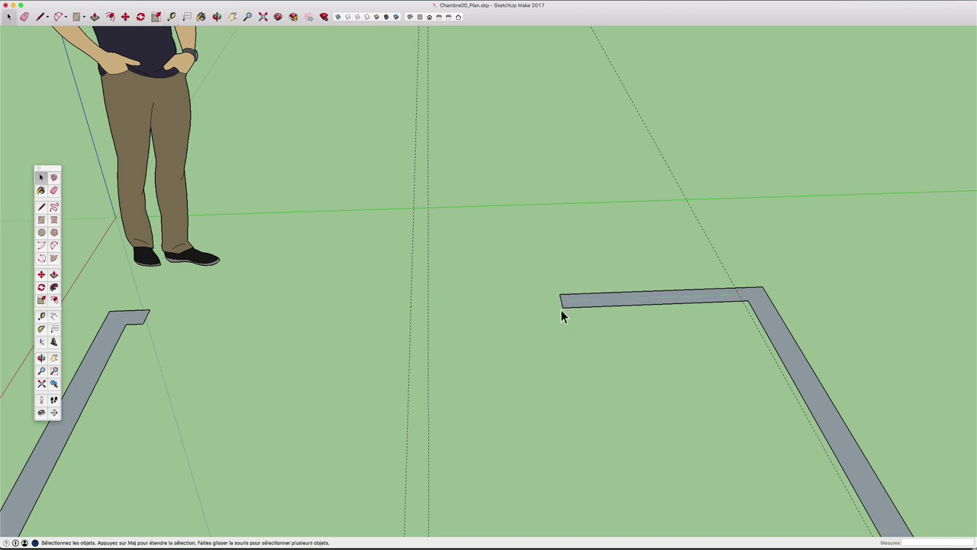
{"action": "scroll", "coordinate": [262, 361], "scroll_direction": "down", "scroll_amount": 2}
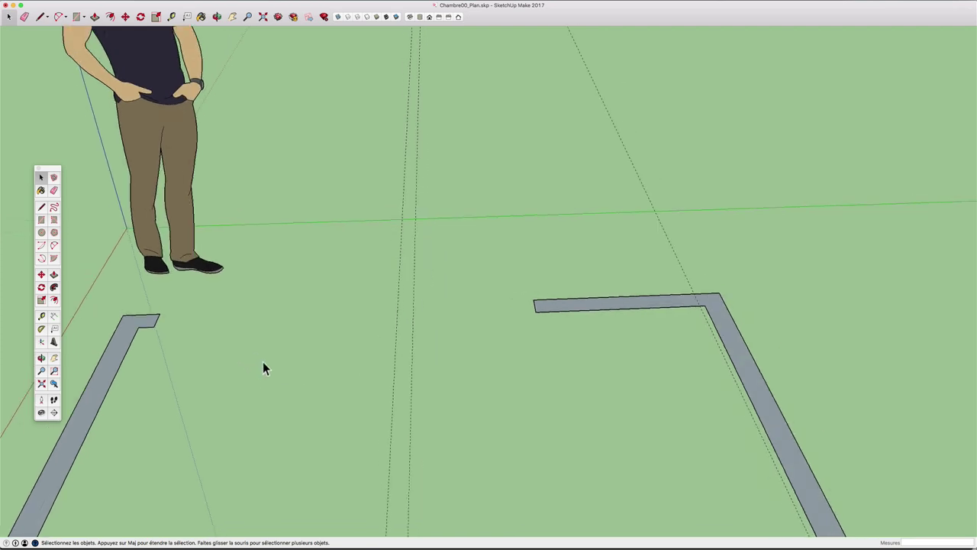
{"action": "key", "text": "r"}
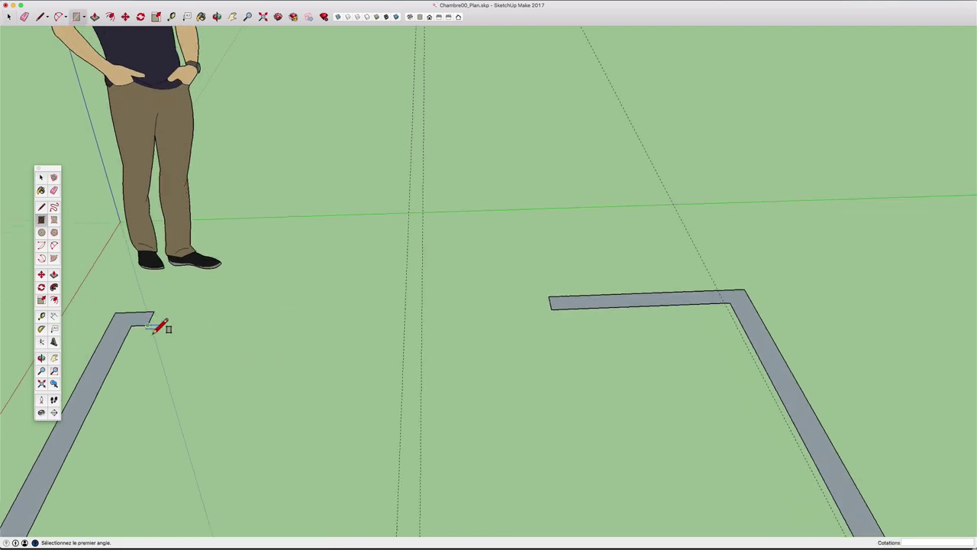
Draw two rectangles extending the front wall outline to close its gap.
{"action": "left_click", "coordinate": [149, 325]}
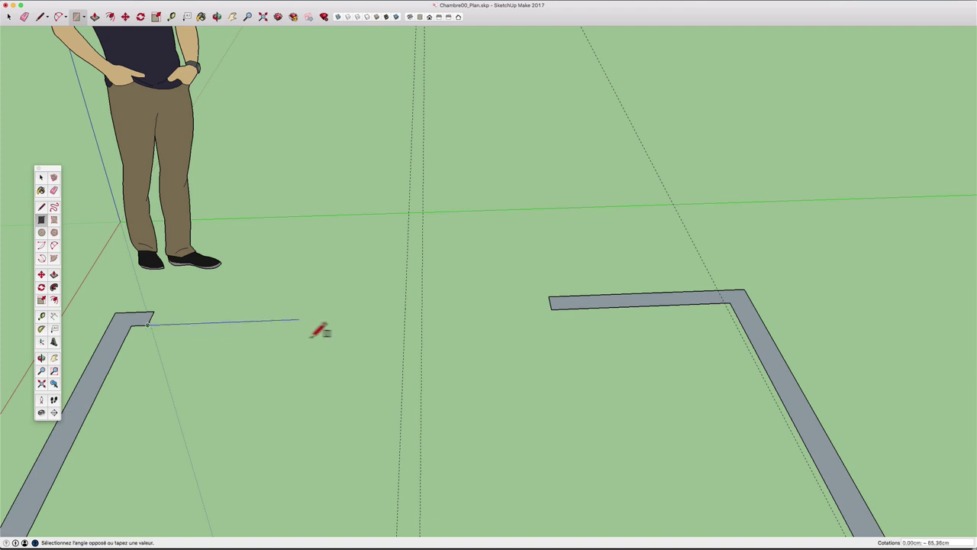
{"action": "left_click", "coordinate": [406, 304]}
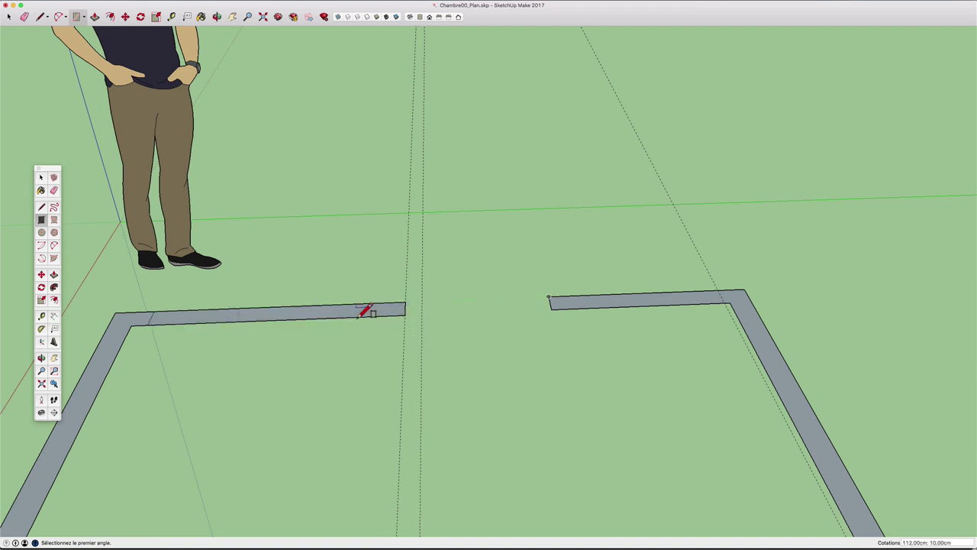
{"action": "left_click", "coordinate": [405, 304]}
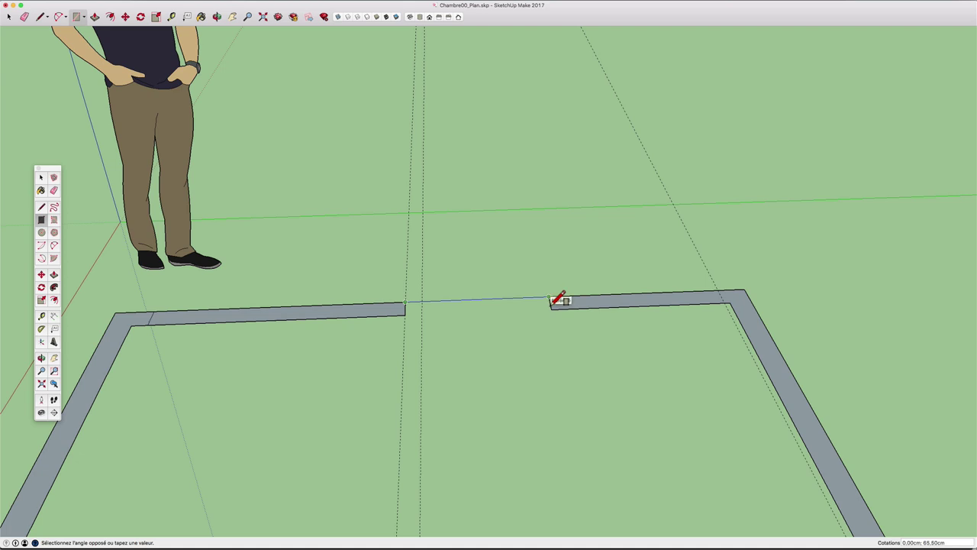
{"action": "left_click", "coordinate": [551, 308]}
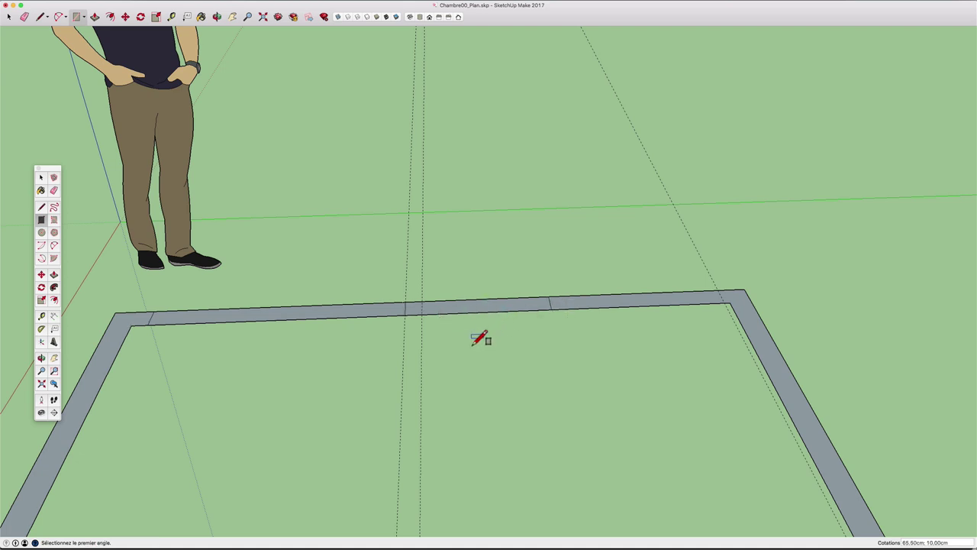
Erase the left and right parts of the front wall outline to leave door gaps.
{"action": "key", "text": "e"}
{"action": "left_click", "coordinate": [316, 319]}
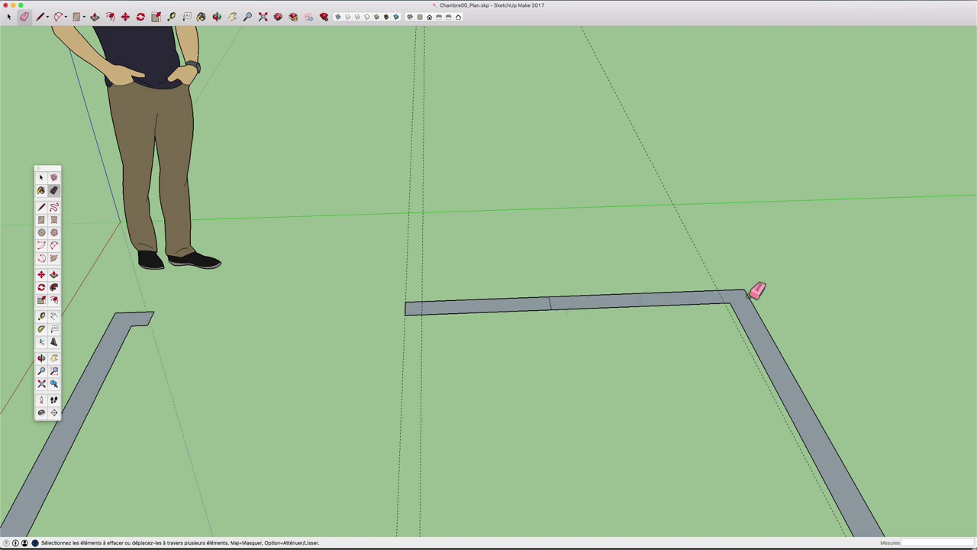
{"action": "key", "text": "l"}
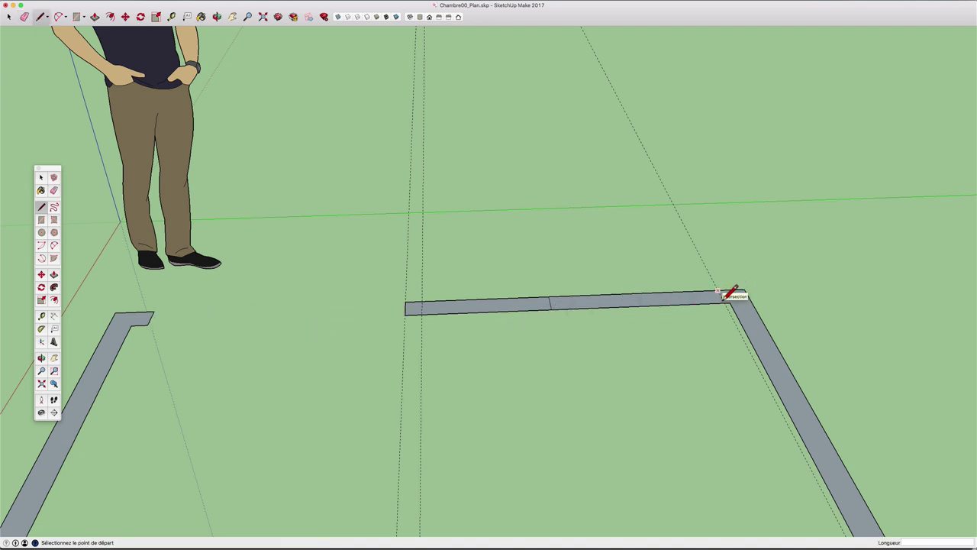
{"action": "left_click", "coordinate": [717, 291]}
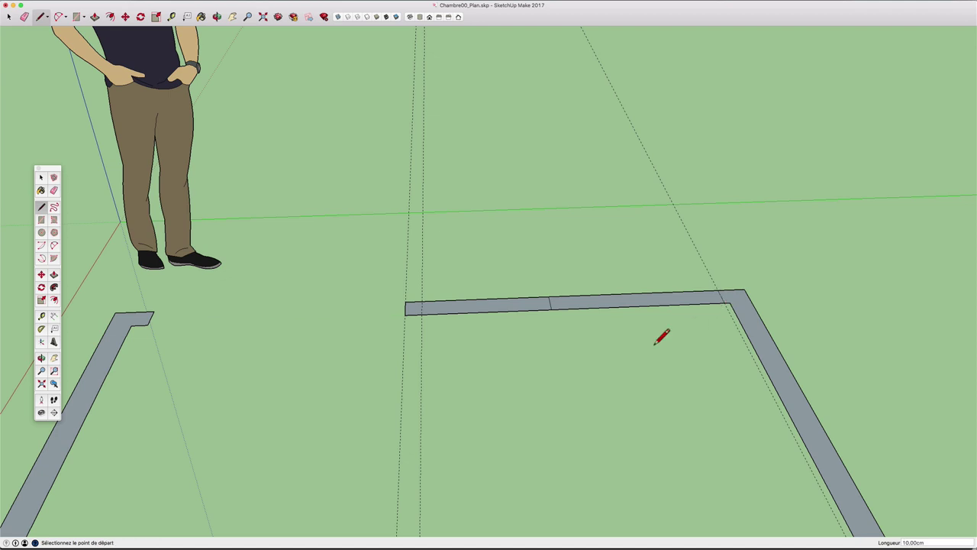
{"action": "key", "text": "e"}
{"action": "left_click", "coordinate": [643, 299]}
{"action": "scroll", "coordinate": [668, 348], "scroll_direction": "down", "scroll_amount": 2}
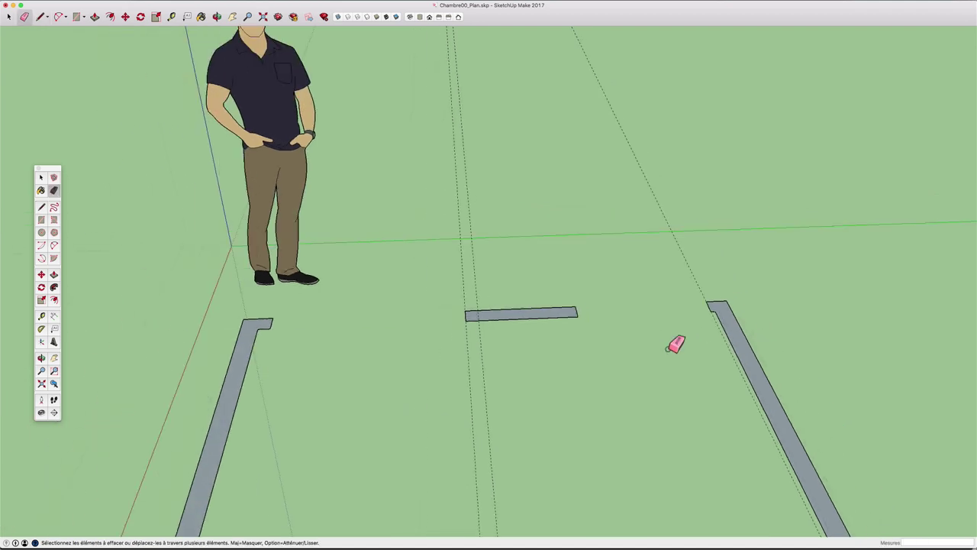
{"action": "scroll", "coordinate": [679, 340], "scroll_direction": "down", "scroll_amount": 2}
{"action": "scroll", "coordinate": [656, 373], "scroll_direction": "down", "scroll_amount": 2}
{"action": "key", "text": "space"}
{"action": "mouse_move", "coordinate": [646, 394]}
{"action": "middle_mouse_down"}
{"action": "mouse_move", "coordinate": [584, 400]}
{"action": "mouse_move", "coordinate": [659, 371]}
{"action": "middle_mouse_up"}
{"action": "scroll", "coordinate": [608, 393], "scroll_direction": "up", "scroll_amount": 2}
{"action": "scroll", "coordinate": [609, 395], "scroll_direction": "down", "scroll_amount": 2}
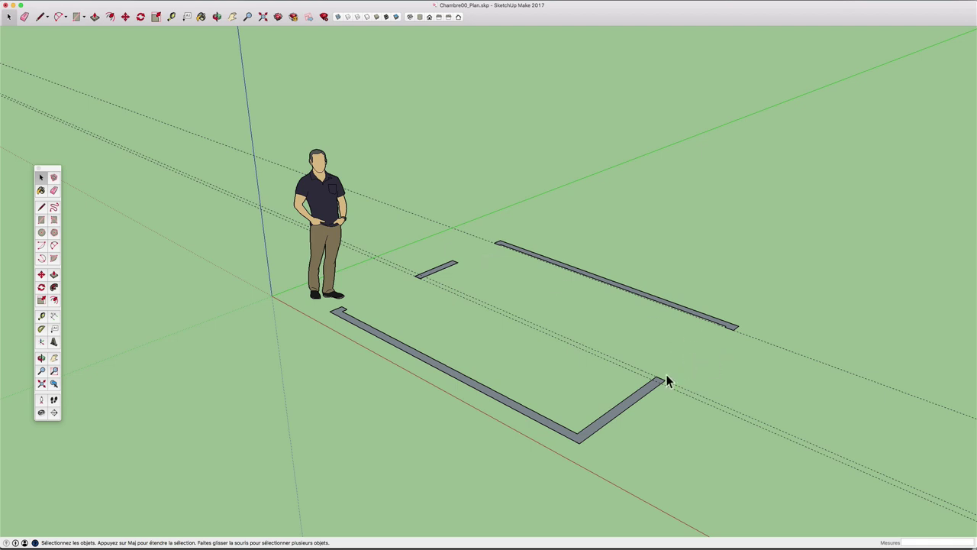
{"action": "key", "text": "p"}
Push/Pull the corner wall up 248 cm, then match the stub and long wall to it.
{"action": "left_click", "coordinate": [656, 394]}
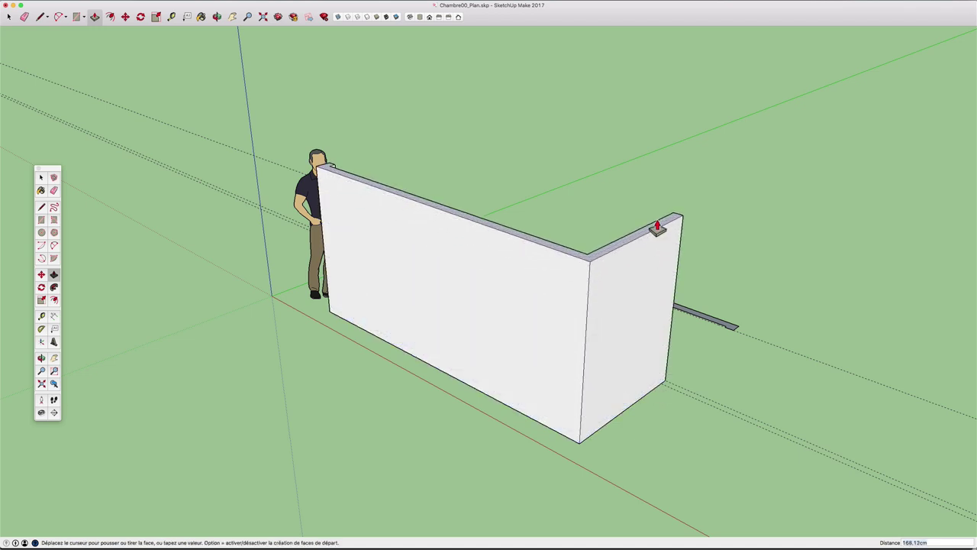
{"action": "type", "text": "248"}
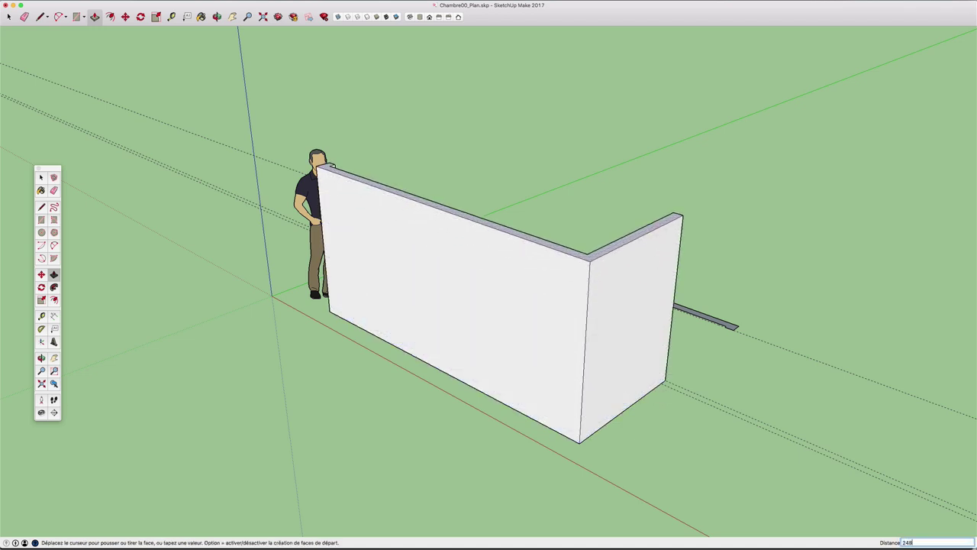
{"action": "key", "text": "Return"}
{"action": "mouse_move", "coordinate": [738, 272]}
{"action": "middle_mouse_down"}
{"action": "mouse_move", "coordinate": [617, 283]}
{"action": "mouse_move", "coordinate": [236, 277]}
{"action": "middle_mouse_up"}
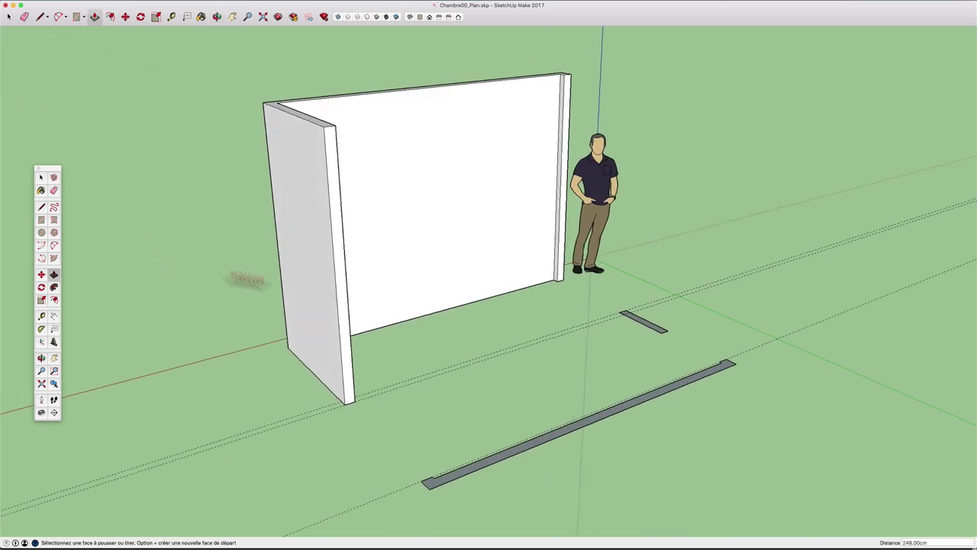
{"action": "double_click", "coordinate": [647, 328]}
{"action": "double_click", "coordinate": [706, 372]}
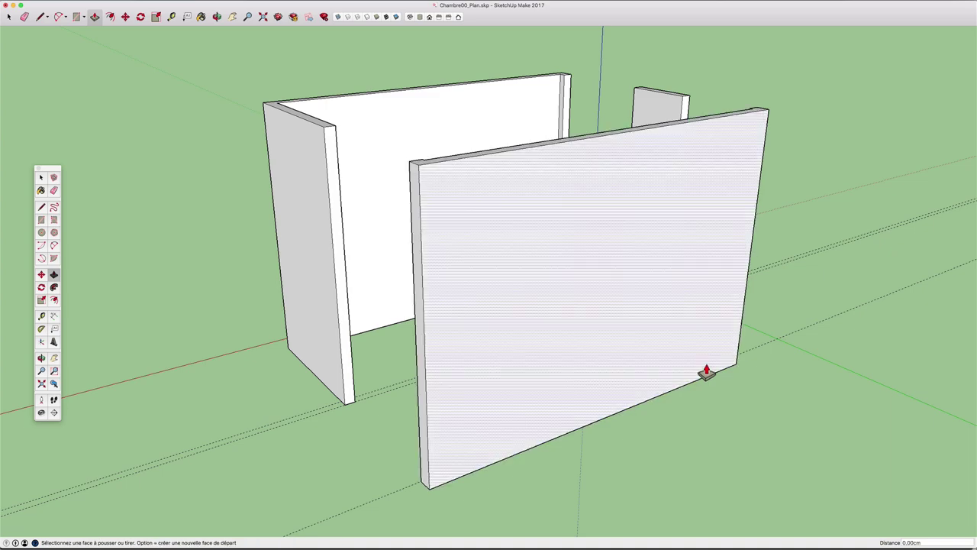
{"action": "mouse_move", "coordinate": [706, 372]}
{"action": "middle_mouse_down"}
{"action": "mouse_move", "coordinate": [120, 323]}
{"action": "mouse_move", "coordinate": [371, 414]}
{"action": "mouse_move", "coordinate": [589, 191]}
{"action": "mouse_move", "coordinate": [518, 265]}
{"action": "mouse_move", "coordinate": [699, 261]}
{"action": "mouse_move", "coordinate": [585, 331]}
{"action": "mouse_move", "coordinate": [803, 319]}
{"action": "mouse_move", "coordinate": [528, 343]}
{"action": "mouse_move", "coordinate": [545, 302]}
{"action": "middle_mouse_up"}
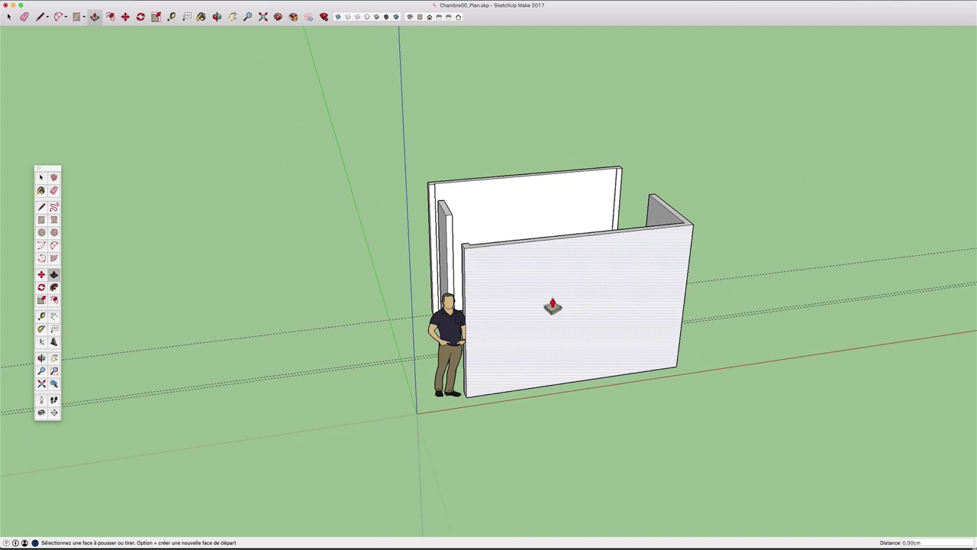
Move the person figure to the left, away from the walls.
{"action": "left_click", "coordinate": [462, 333]}
{"action": "key", "text": "m"}
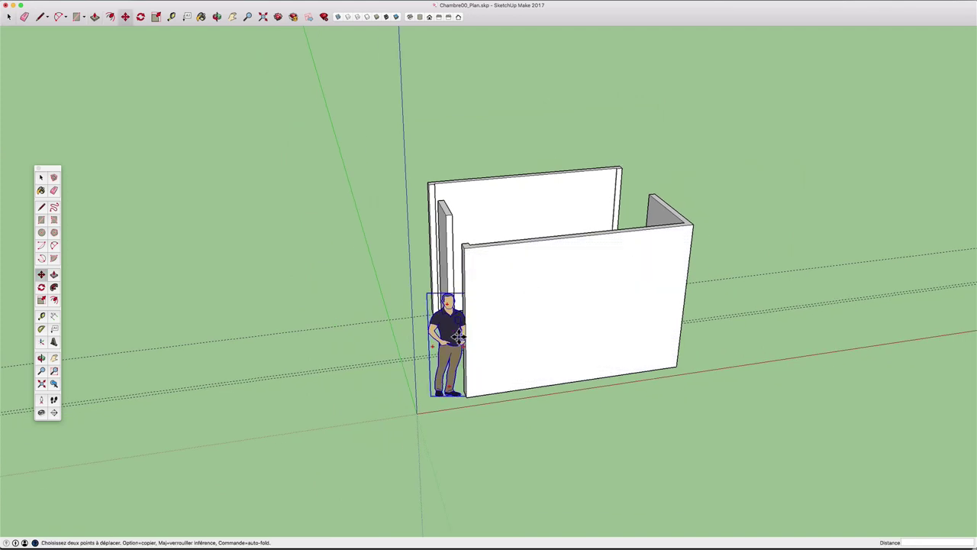
{"action": "left_click", "coordinate": [456, 336]}
{"action": "left_click", "coordinate": [306, 356]}
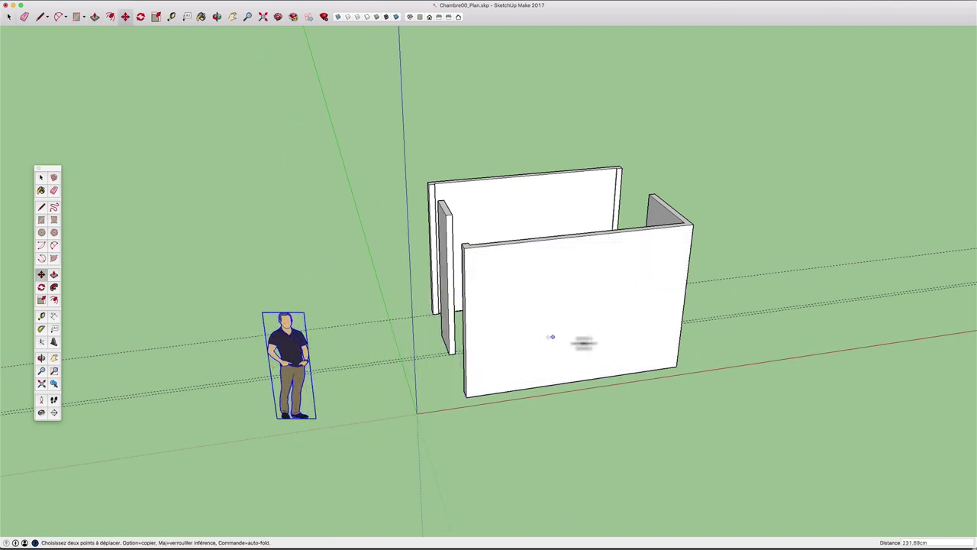
{"action": "middle_click_drag", "start_coordinate": [550, 336], "coordinate": [506, 328]}
Box-select all the walls and group them with Créer un groupe.
{"action": "key", "text": "space"}
{"action": "mouse_move", "coordinate": [415, 135]}
{"action": "left_mouse_down"}
{"action": "mouse_move", "coordinate": [491, 371]}
{"action": "mouse_move", "coordinate": [738, 457]}
{"action": "left_mouse_up"}
{"action": "right_click", "coordinate": [579, 284]}
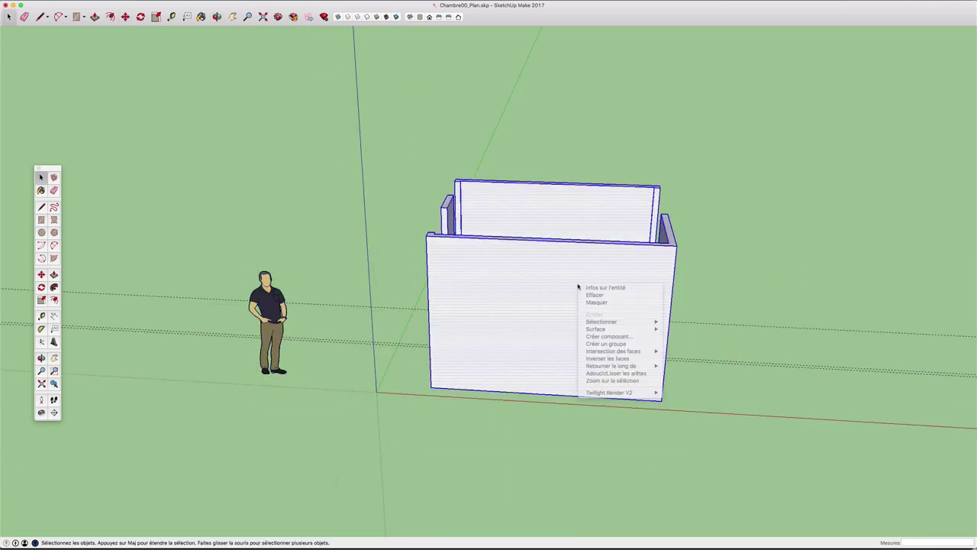
{"action": "left_click", "coordinate": [604, 345]}
{"action": "mouse_move", "coordinate": [700, 307]}
{"action": "middle_mouse_down"}
{"action": "mouse_move", "coordinate": [420, 321]}
{"action": "mouse_move", "coordinate": [751, 221]}
{"action": "mouse_move", "coordinate": [628, 316]}
{"action": "mouse_move", "coordinate": [496, 295]}
{"action": "middle_mouse_up"}
Draw a 354 × 286 cm floor rectangle across the base of the walls.
{"action": "key", "text": "space"}
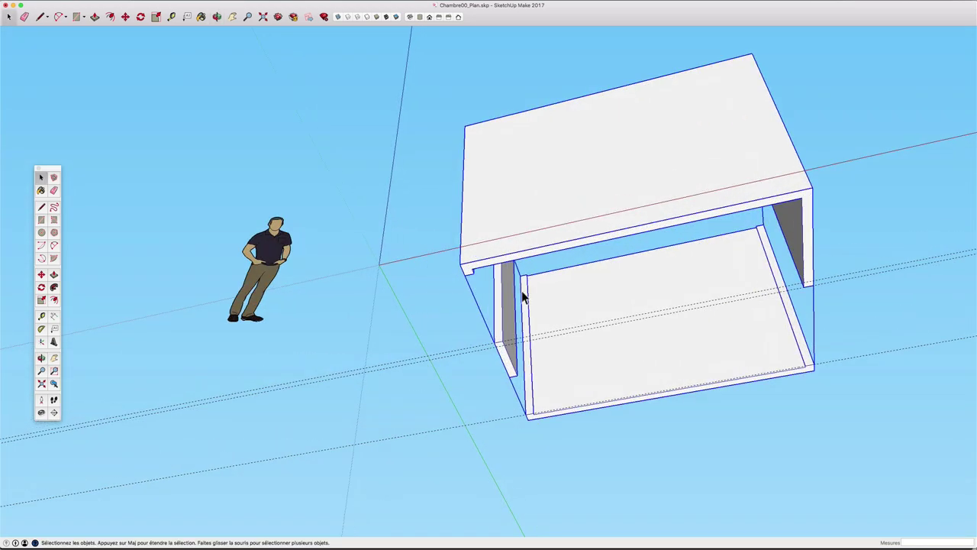
{"action": "key", "text": "r"}
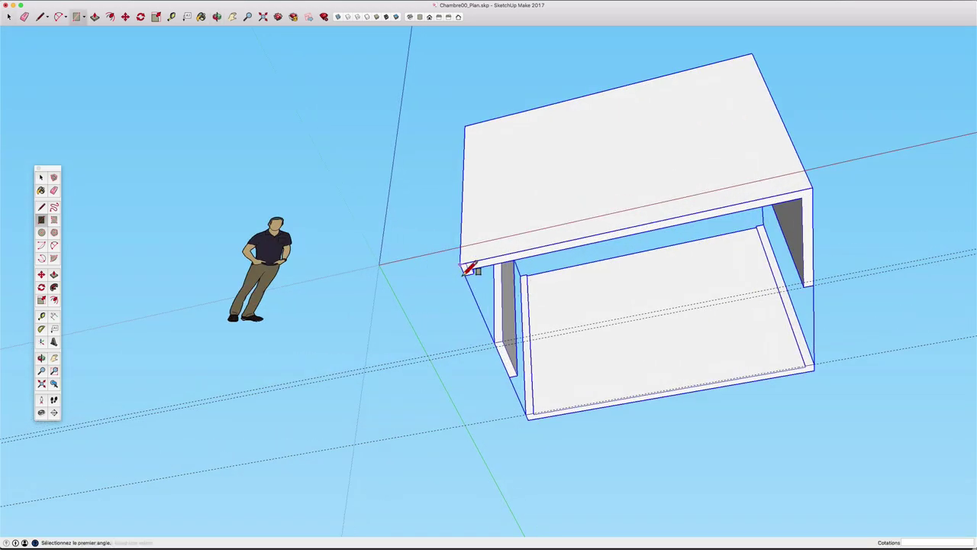
{"action": "left_click", "coordinate": [464, 271]}
{"action": "left_click", "coordinate": [813, 369]}
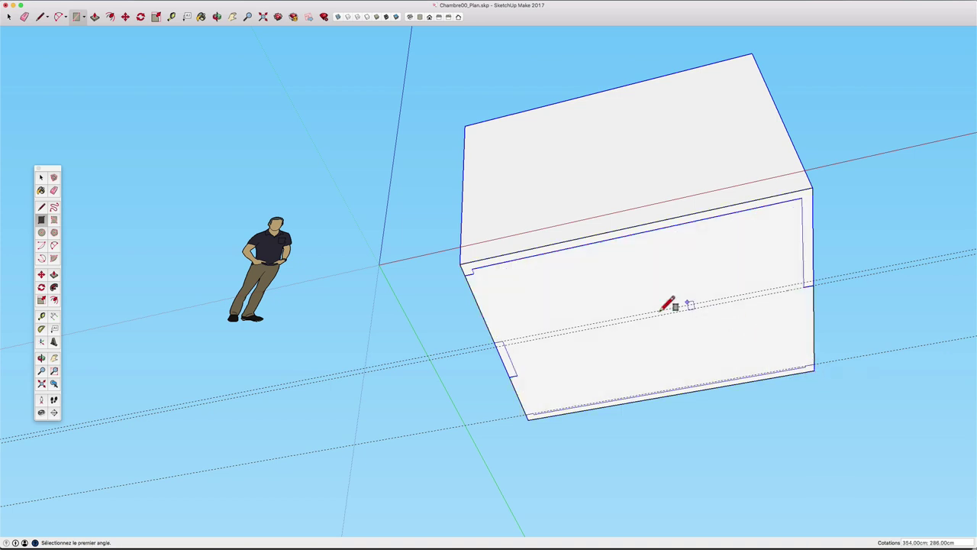
Make the floor face its own group, enter it, and pull it into a slab.
{"action": "key", "text": "space"}
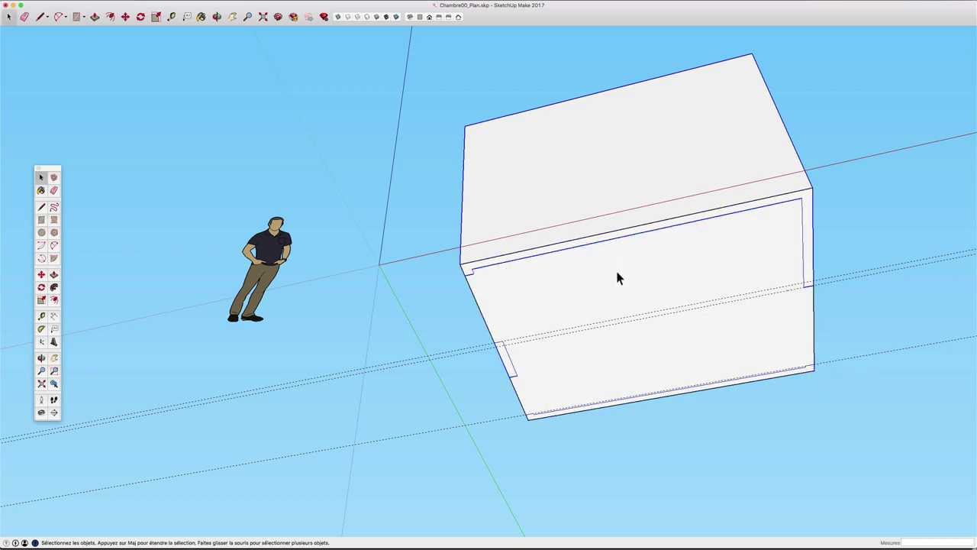
{"action": "left_click", "coordinate": [616, 272]}
{"action": "right_click", "coordinate": [616, 273]}
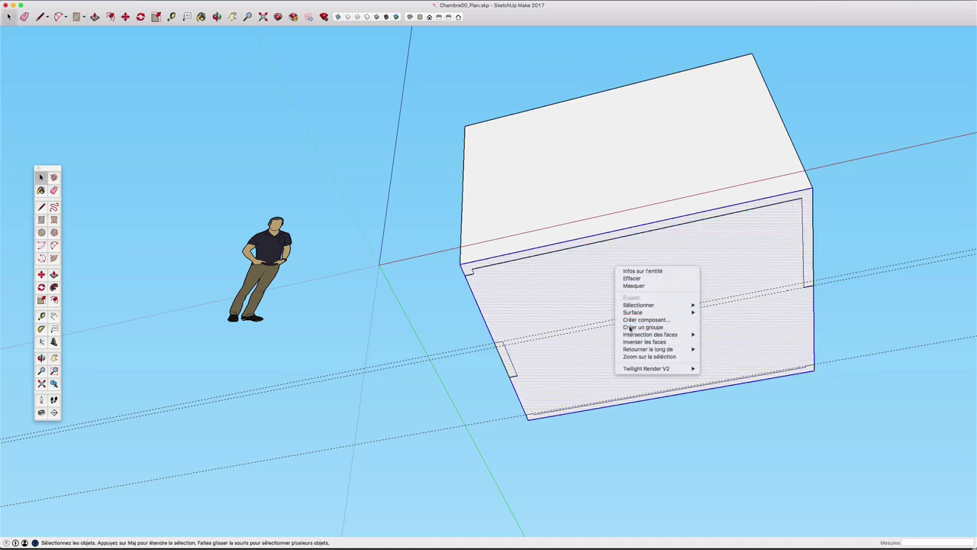
{"action": "left_click", "coordinate": [630, 328]}
{"action": "double_click", "coordinate": [652, 276]}
{"action": "key", "text": "p"}
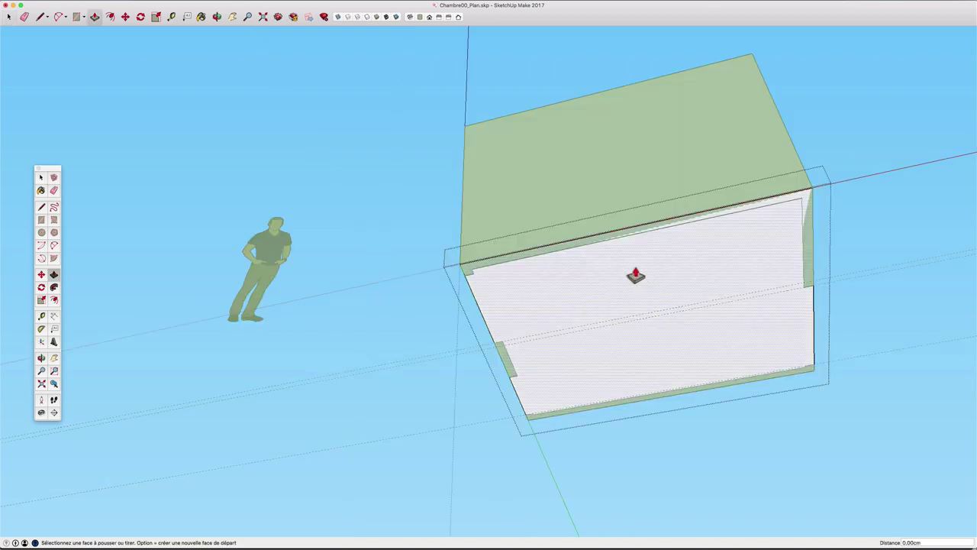
{"action": "left_click", "coordinate": [633, 277]}
{"action": "middle_click_drag", "start_coordinate": [629, 281], "coordinate": [618, 317]}
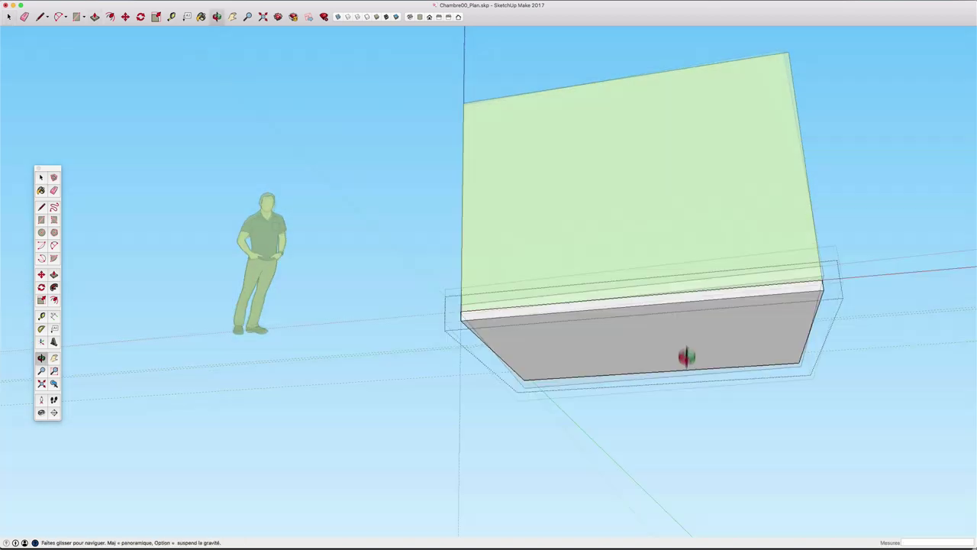
{"action": "scroll", "coordinate": [570, 319], "scroll_direction": "down", "scroll_amount": 5}
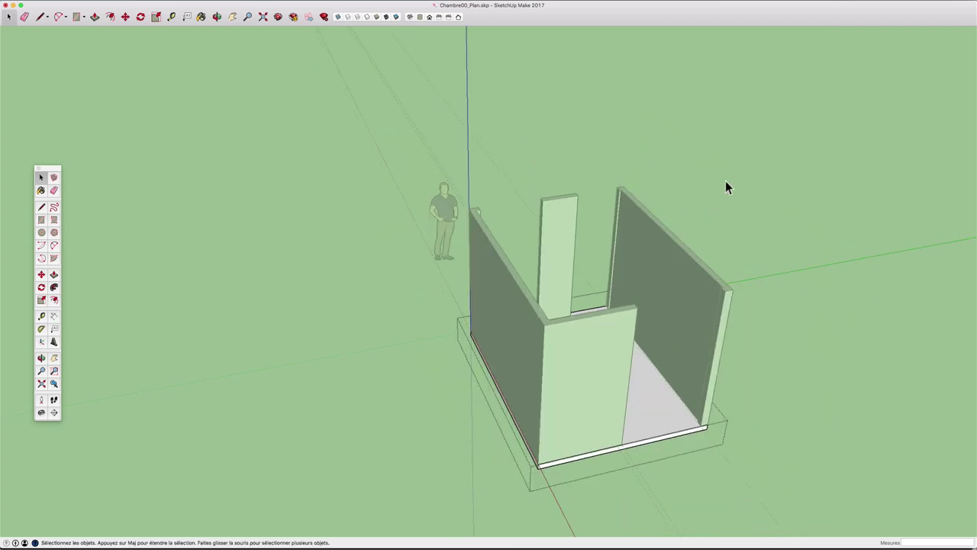
{"action": "mouse_move", "coordinate": [725, 183]}
{"action": "middle_mouse_down"}
{"action": "mouse_move", "coordinate": [595, 277]}
{"action": "mouse_move", "coordinate": [806, 289]}
{"action": "mouse_move", "coordinate": [761, 212]}
{"action": "mouse_move", "coordinate": [415, 262]}
{"action": "mouse_move", "coordinate": [478, 255]}
{"action": "middle_mouse_up"}
{"action": "scroll", "coordinate": [546, 263], "scroll_direction": "up", "scroll_amount": 5}
{"action": "mouse_move", "coordinate": [546, 263]}
{"action": "middle_mouse_down"}
{"action": "mouse_move", "coordinate": [436, 253]}
{"action": "mouse_move", "coordinate": [392, 207]}
{"action": "mouse_move", "coordinate": [758, 211]}
{"action": "mouse_move", "coordinate": [537, 136]}
{"action": "mouse_move", "coordinate": [639, 229]}
{"action": "mouse_move", "coordinate": [528, 242]}
{"action": "mouse_move", "coordinate": [653, 278]}
{"action": "mouse_move", "coordinate": [571, 284]}
{"action": "mouse_move", "coordinate": [646, 371]}
{"action": "mouse_move", "coordinate": [516, 227]}
{"action": "mouse_move", "coordinate": [857, 260]}
{"action": "mouse_move", "coordinate": [709, 151]}
{"action": "mouse_move", "coordinate": [313, 192]}
{"action": "middle_mouse_up"}
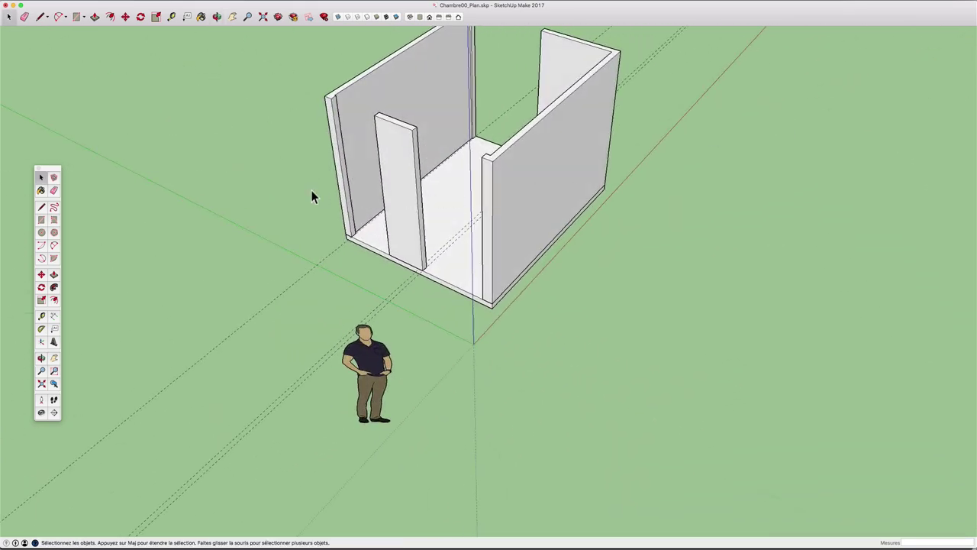
{"action": "mouse_move", "coordinate": [426, 211]}
{"action": "middle_mouse_down"}
{"action": "mouse_move", "coordinate": [541, 159]}
{"action": "mouse_move", "coordinate": [496, 175]}
{"action": "mouse_move", "coordinate": [649, 181]}
{"action": "mouse_move", "coordinate": [585, 150]}
{"action": "middle_mouse_up"}
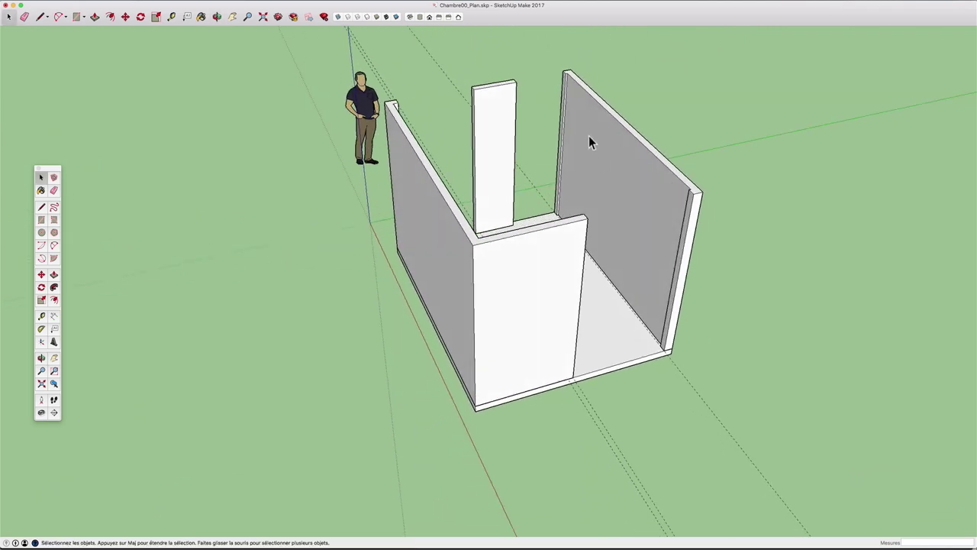
{"action": "mouse_move", "coordinate": [595, 116]}
{"action": "middle_mouse_down"}
{"action": "mouse_move", "coordinate": [563, 185]}
{"action": "mouse_move", "coordinate": [508, 175]}
{"action": "mouse_move", "coordinate": [489, 183]}
{"action": "mouse_move", "coordinate": [501, 194]}
{"action": "mouse_move", "coordinate": [634, 186]}
{"action": "mouse_move", "coordinate": [571, 280]}
{"action": "mouse_move", "coordinate": [504, 333]}
{"action": "middle_mouse_up"}
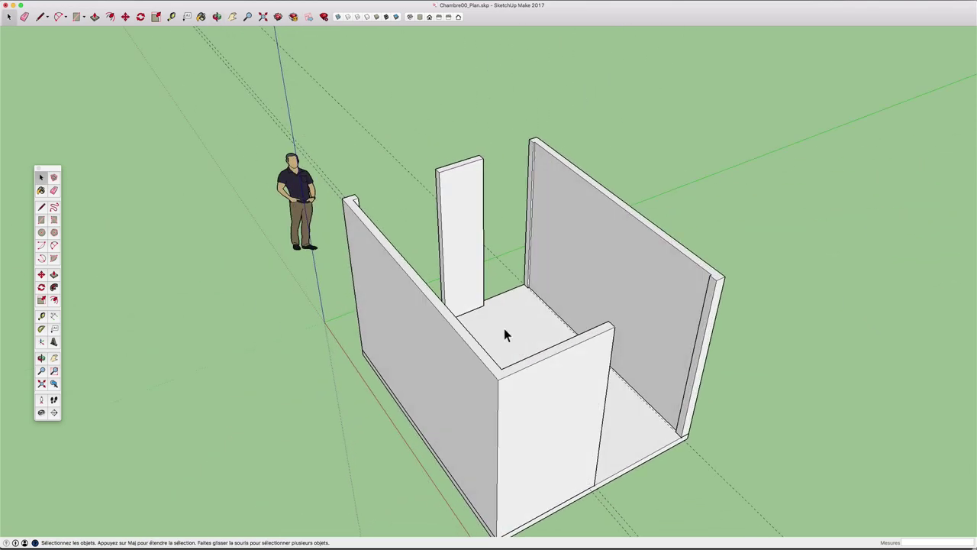
{"action": "scroll", "coordinate": [503, 334], "scroll_direction": "up", "scroll_amount": 3}
Place a 40.5 cm guide from the wall panel's top corner.
{"action": "key", "text": "t"}
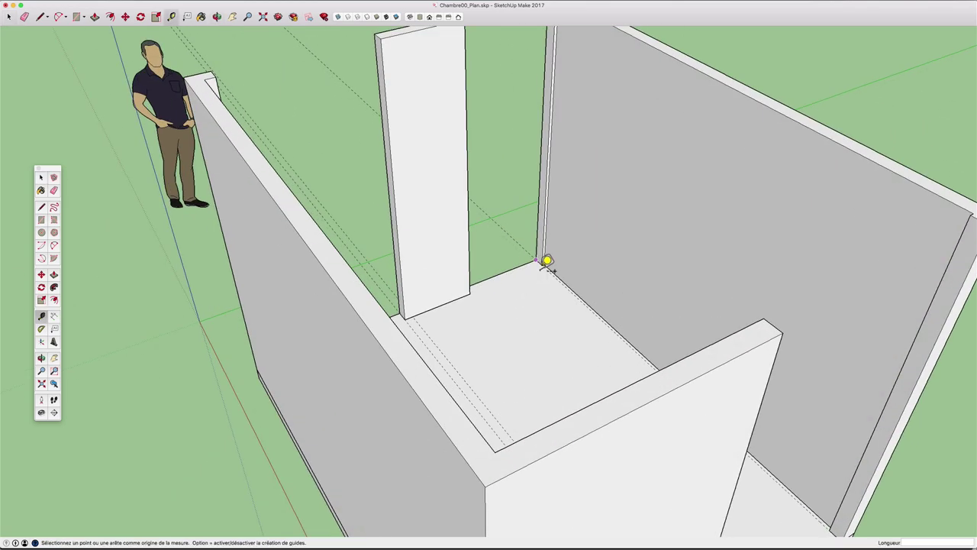
{"action": "left_click", "coordinate": [536, 262]}
{"action": "scroll", "coordinate": [555, 48], "scroll_direction": "down", "scroll_amount": 3}
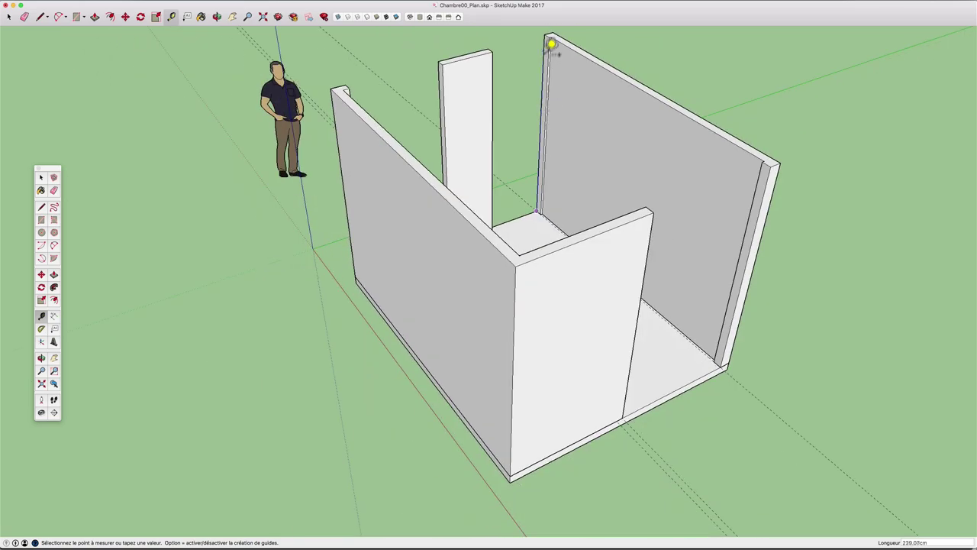
{"action": "mouse_move", "coordinate": [557, 149]}
{"action": "middle_mouse_down"}
{"action": "mouse_move", "coordinate": [268, 186]}
{"action": "mouse_move", "coordinate": [460, 242]}
{"action": "mouse_move", "coordinate": [363, 308]}
{"action": "mouse_move", "coordinate": [196, 283]}
{"action": "middle_mouse_up"}
{"action": "scroll", "coordinate": [554, 175], "scroll_direction": "up", "scroll_amount": 5}
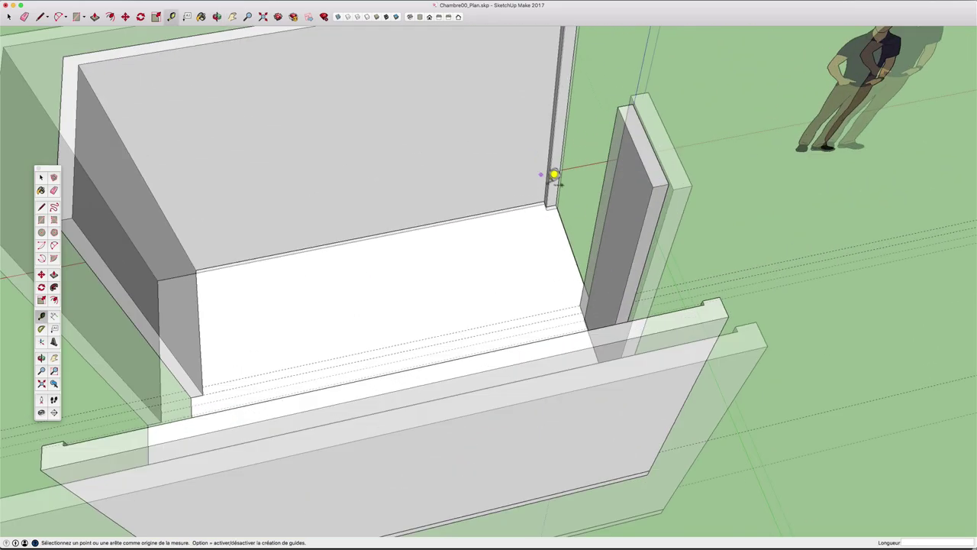
{"action": "scroll", "coordinate": [796, 196], "scroll_direction": "up", "scroll_amount": 4}
{"action": "scroll", "coordinate": [826, 194], "scroll_direction": "up", "scroll_amount": 1}
{"action": "scroll", "coordinate": [826, 194], "scroll_direction": "down", "scroll_amount": 2}
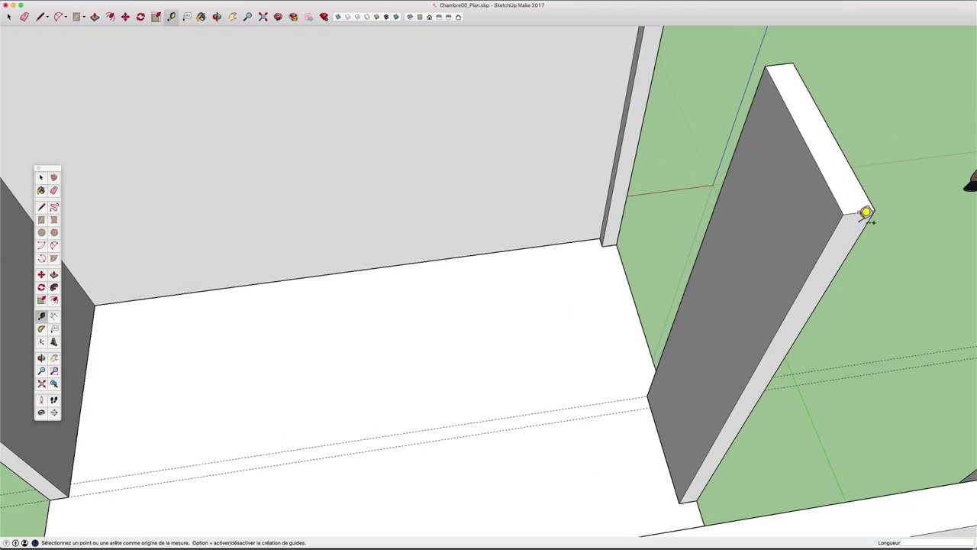
{"action": "left_click", "coordinate": [858, 213]}
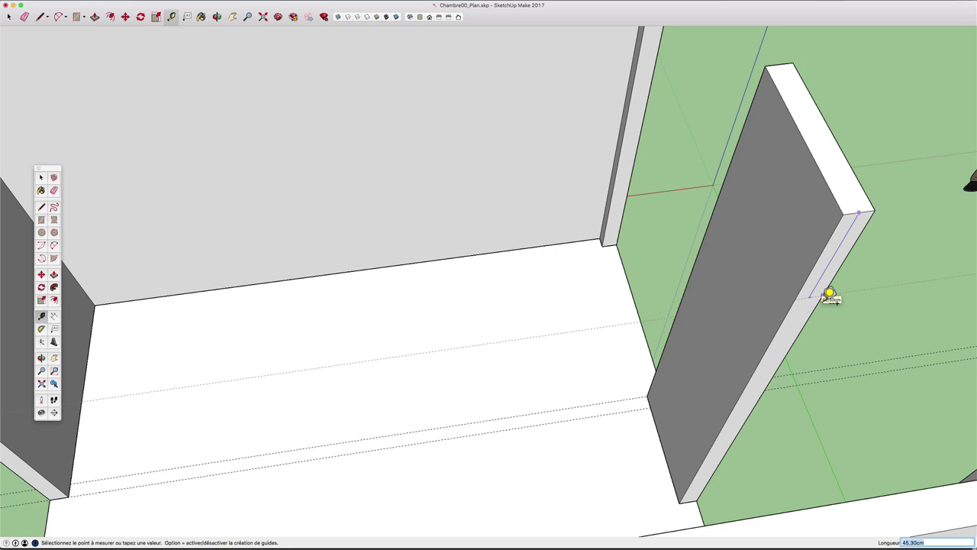
{"action": "type", "text": "40.5"}
{"action": "key", "text": "Return"}
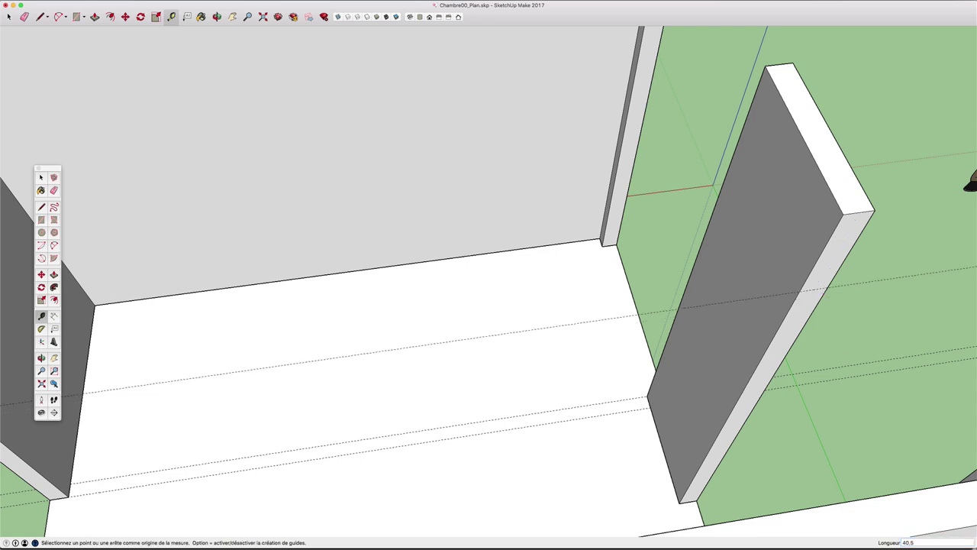
Enter the room group and draw a line across the panel end at the guide.
{"action": "key", "text": "l"}
{"action": "left_click", "coordinate": [798, 291]}
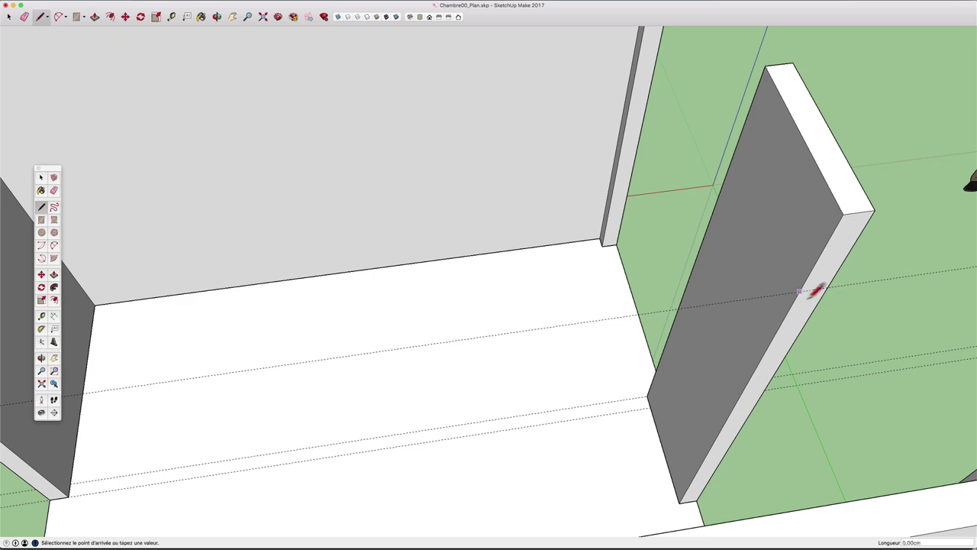
{"action": "mouse_move", "coordinate": [813, 291]}
{"action": "middle_mouse_down"}
{"action": "mouse_move", "coordinate": [734, 220]}
{"action": "mouse_move", "coordinate": [643, 210]}
{"action": "middle_mouse_up"}
{"action": "key", "text": "space"}
{"action": "left_click", "coordinate": [807, 246]}
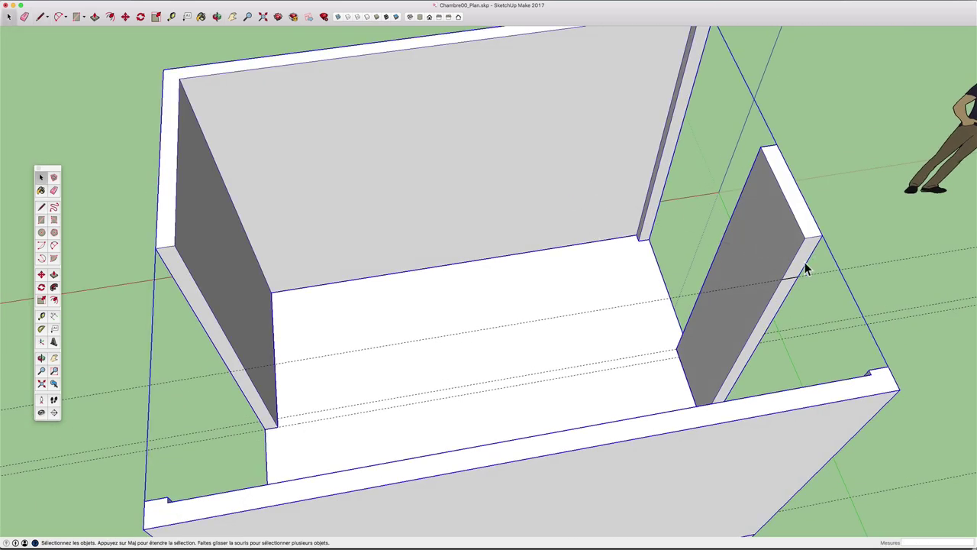
{"action": "double_click", "coordinate": [807, 269]}
{"action": "scroll", "coordinate": [799, 278], "scroll_direction": "up", "scroll_amount": 3}
{"action": "key", "text": "l"}
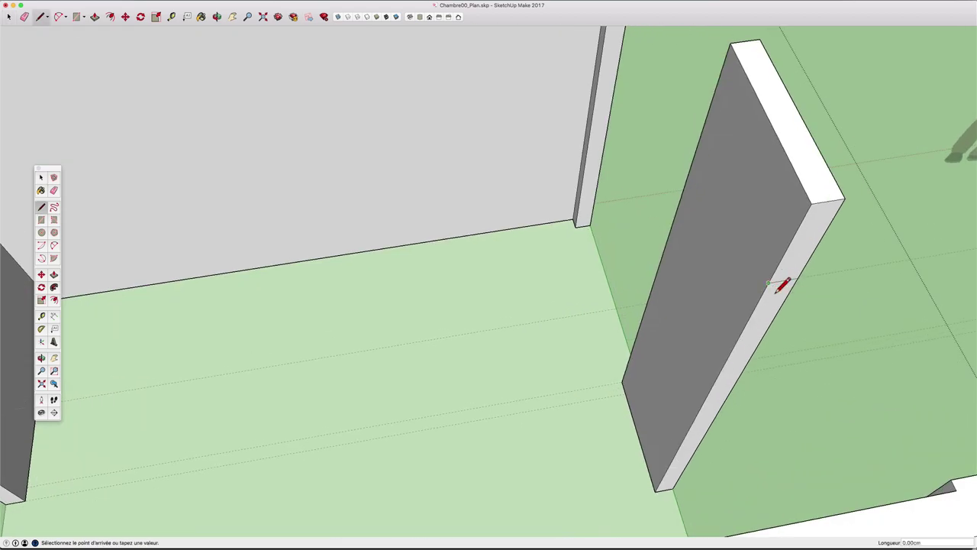
{"action": "scroll", "coordinate": [800, 277], "scroll_direction": "down", "scroll_amount": 4}
{"action": "middle_click_drag", "start_coordinate": [801, 278], "coordinate": [894, 316]}
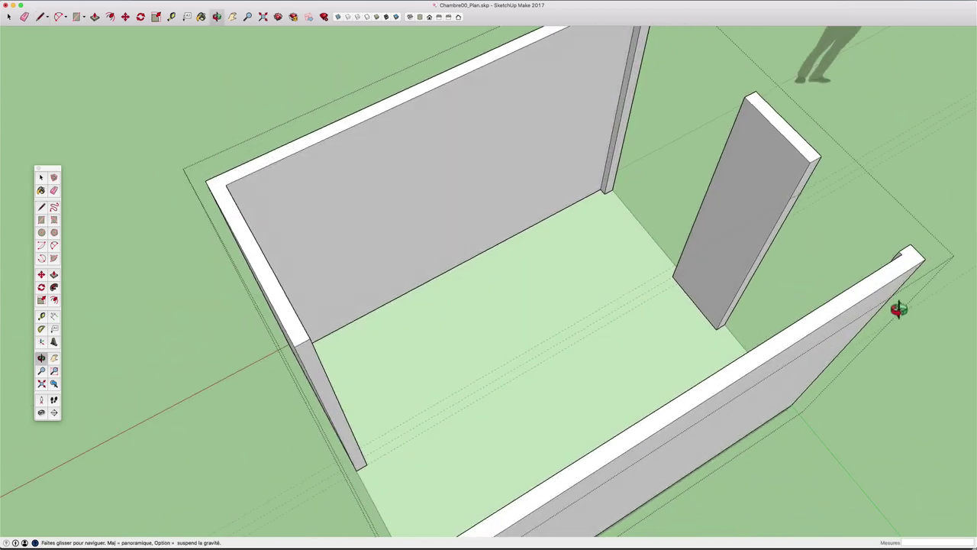
Push/Pull the panel's upper end face 79 cm to meet the adjoining wall.
{"action": "key", "text": "p"}
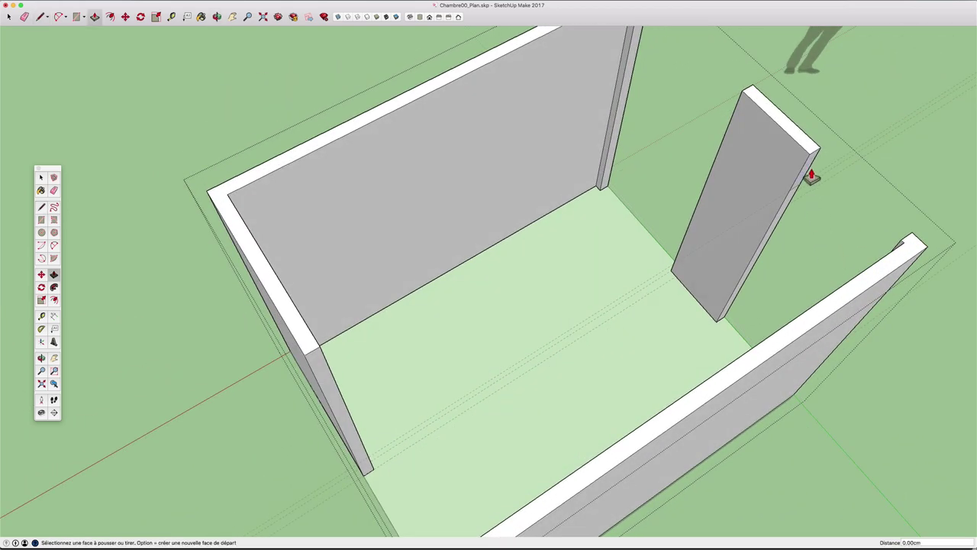
{"action": "left_click", "coordinate": [809, 175]}
{"action": "left_click", "coordinate": [918, 244]}
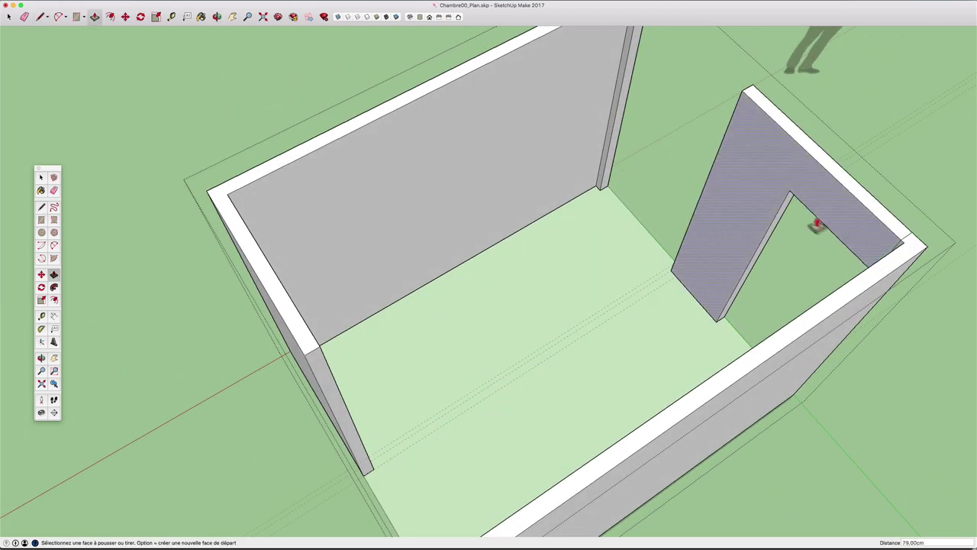
{"action": "middle_click_drag", "start_coordinate": [812, 219], "coordinate": [542, 309]}
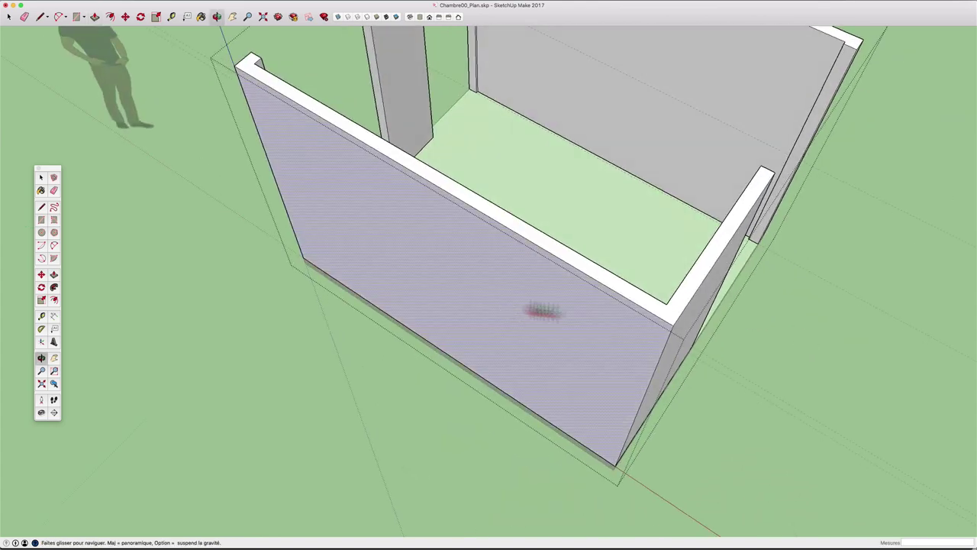
{"action": "left_click_drag", "start_coordinate": [542, 309], "coordinate": [530, 273]}
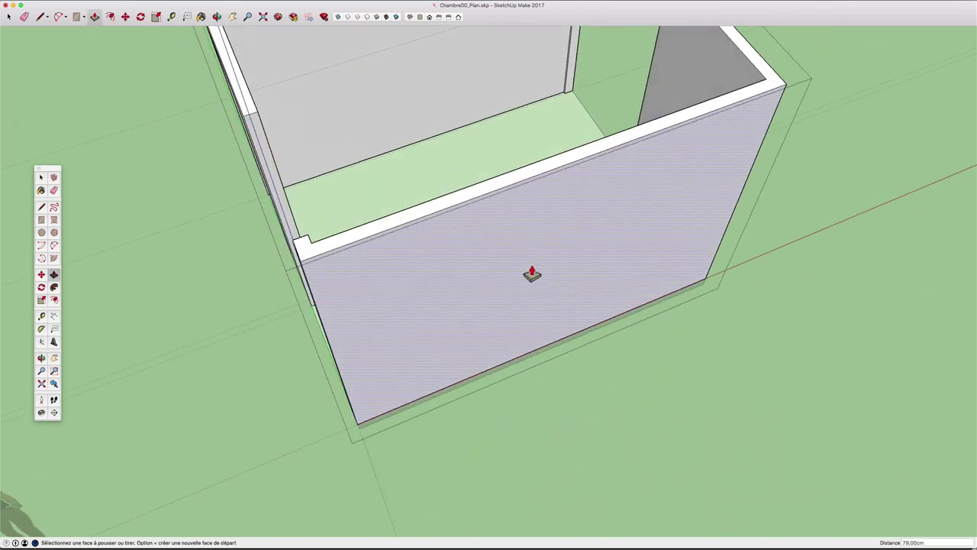
{"action": "mouse_move", "coordinate": [395, 247]}
{"action": "left_mouse_down"}
{"action": "mouse_move", "coordinate": [540, 329]}
{"action": "mouse_move", "coordinate": [447, 331]}
{"action": "mouse_move", "coordinate": [549, 305]}
{"action": "mouse_move", "coordinate": [557, 405]}
{"action": "mouse_move", "coordinate": [703, 299]}
{"action": "left_mouse_up"}
Place a 6 cm guide from the wall's inner corner.
{"action": "key", "text": "p"}
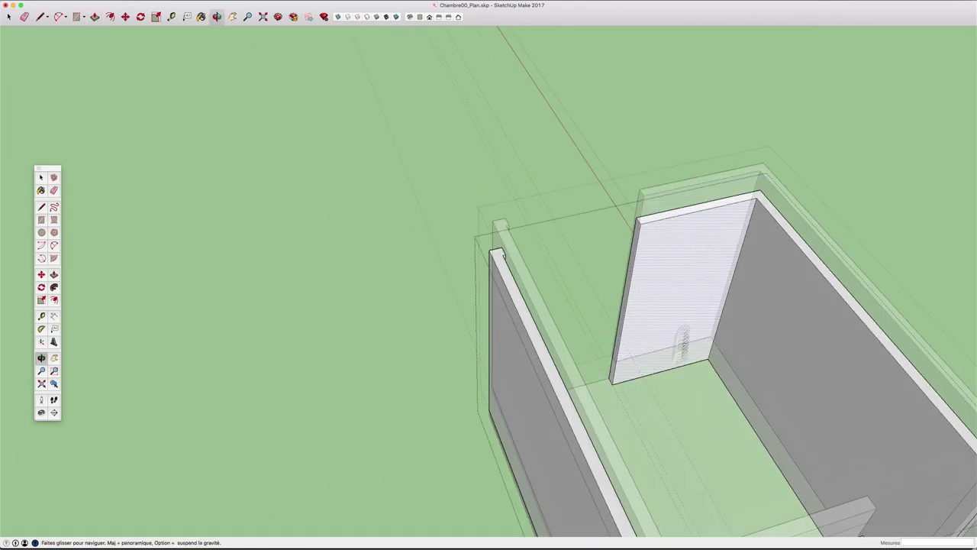
{"action": "scroll", "coordinate": [654, 374], "scroll_direction": "up", "scroll_amount": 3}
{"action": "scroll", "coordinate": [581, 360], "scroll_direction": "up", "scroll_amount": 3}
{"action": "key", "text": "t"}
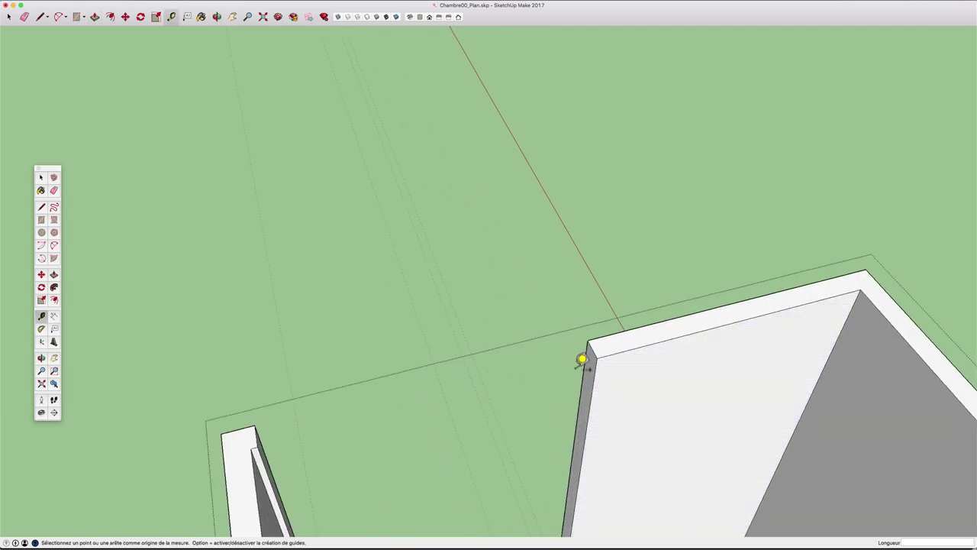
{"action": "left_click", "coordinate": [596, 356]}
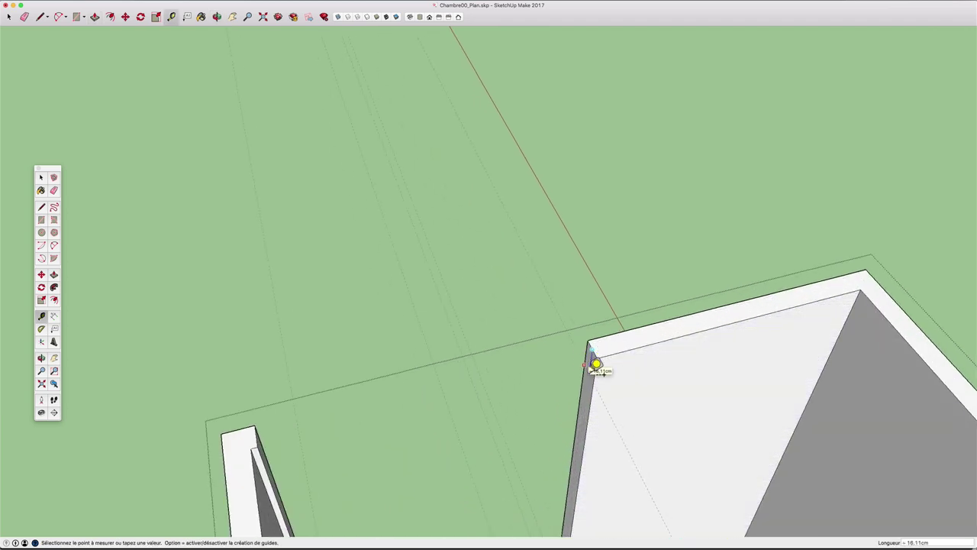
{"action": "type", "text": "6"}
{"action": "key", "text": "Return"}
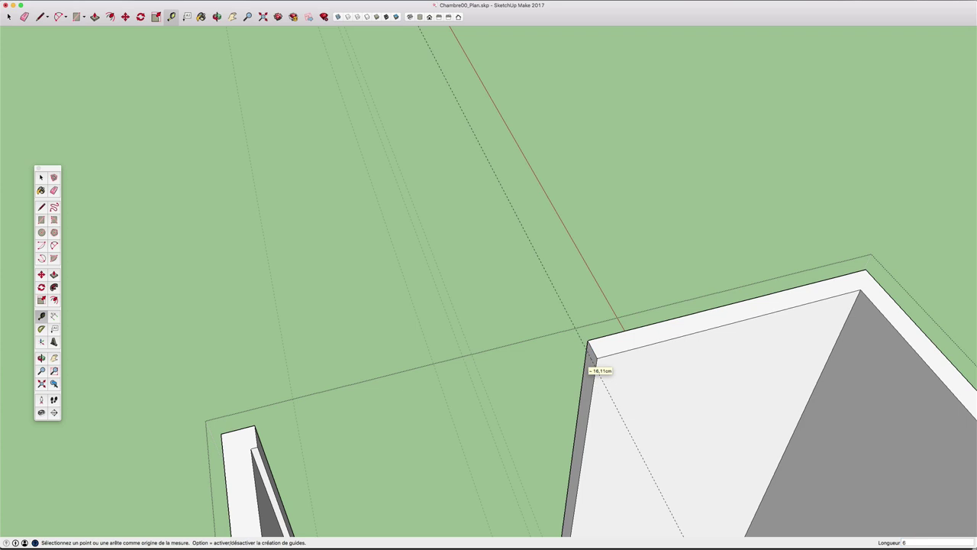
Draw a 10 cm line down from the top of the wall end.
{"action": "middle_click_drag", "start_coordinate": [593, 396], "coordinate": [572, 273]}
{"action": "key", "text": "space"}
{"action": "left_click", "coordinate": [572, 274]}
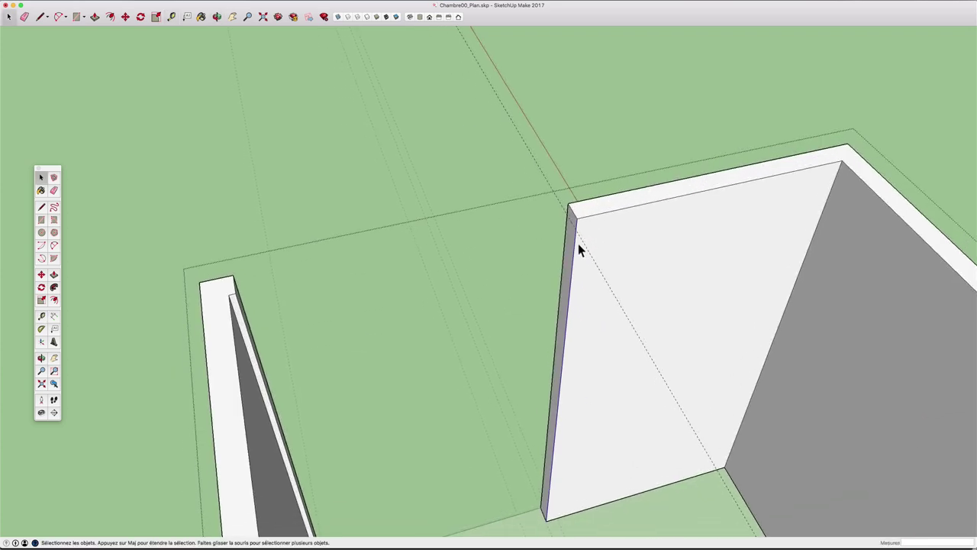
{"action": "key", "text": "l"}
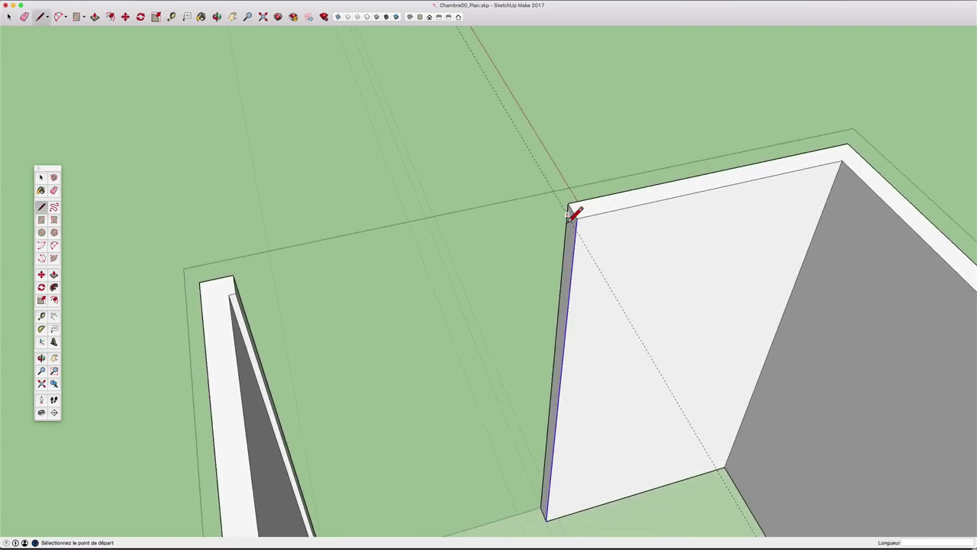
{"action": "left_click", "coordinate": [572, 213]}
{"action": "left_click", "coordinate": [578, 234]}
Pull the small face above the line 137 cm across to the opposite wall.
{"action": "key", "text": "p"}
{"action": "left_click", "coordinate": [574, 223]}
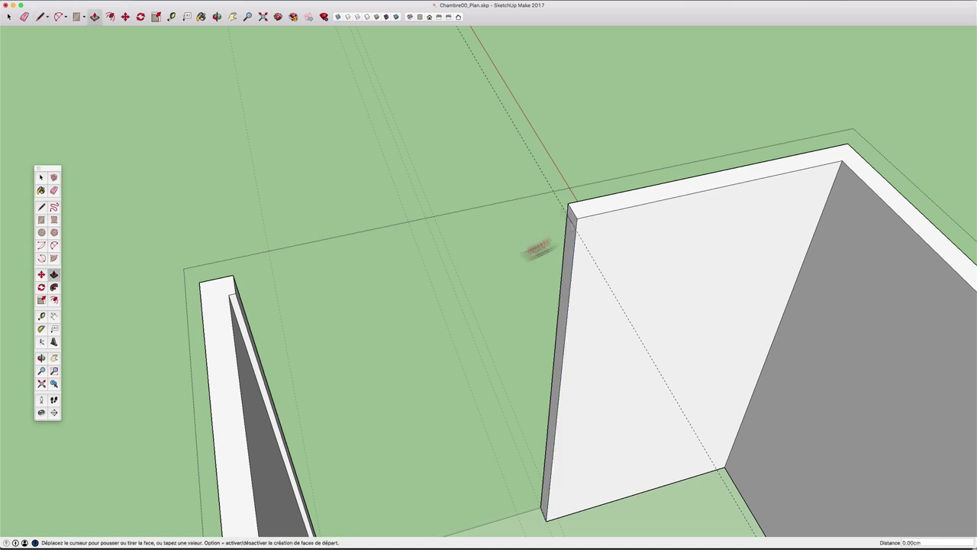
{"action": "left_click", "coordinate": [239, 297]}
{"action": "mouse_move", "coordinate": [450, 323]}
{"action": "middle_mouse_down"}
{"action": "mouse_move", "coordinate": [284, 268]}
{"action": "mouse_move", "coordinate": [338, 260]}
{"action": "mouse_move", "coordinate": [552, 144]}
{"action": "mouse_move", "coordinate": [527, 171]}
{"action": "middle_mouse_up"}
{"action": "scroll", "coordinate": [338, 260], "scroll_direction": "down", "scroll_amount": 3}
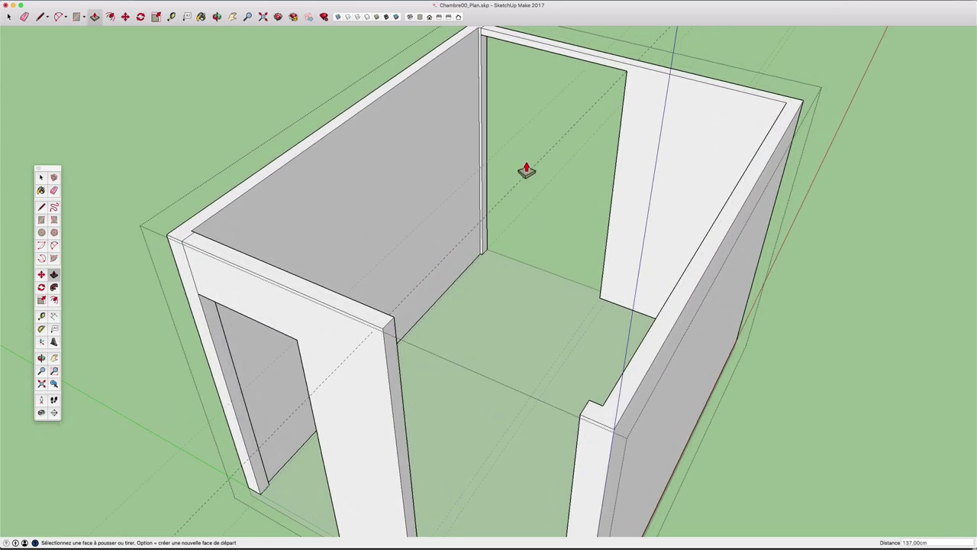
{"action": "mouse_move", "coordinate": [316, 77]}
{"action": "middle_mouse_down"}
{"action": "mouse_move", "coordinate": [448, 179]}
{"action": "mouse_move", "coordinate": [582, 183]}
{"action": "mouse_move", "coordinate": [503, 198]}
{"action": "middle_mouse_up"}
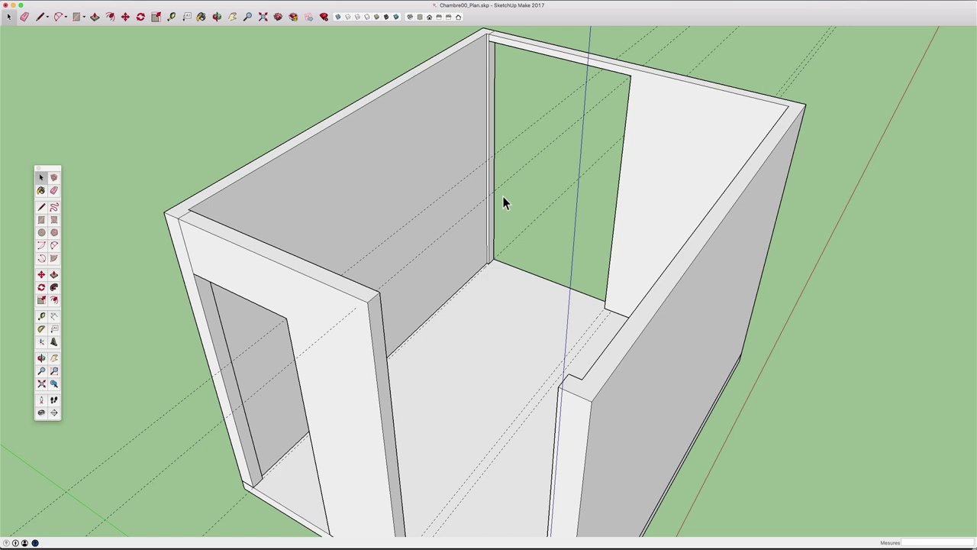
{"action": "scroll", "coordinate": [503, 195], "scroll_direction": "down", "scroll_amount": 5}
{"action": "mouse_move", "coordinate": [589, 414]}
{"action": "middle_mouse_down"}
{"action": "mouse_move", "coordinate": [581, 420]}
{"action": "mouse_move", "coordinate": [597, 411]}
{"action": "middle_mouse_up"}
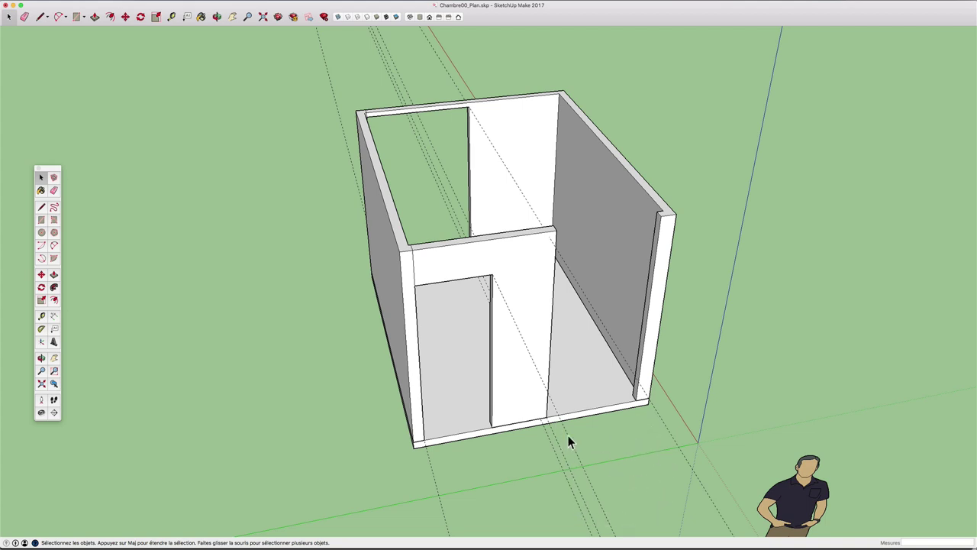
{"action": "middle_click_drag", "start_coordinate": [571, 435], "coordinate": [650, 410]}
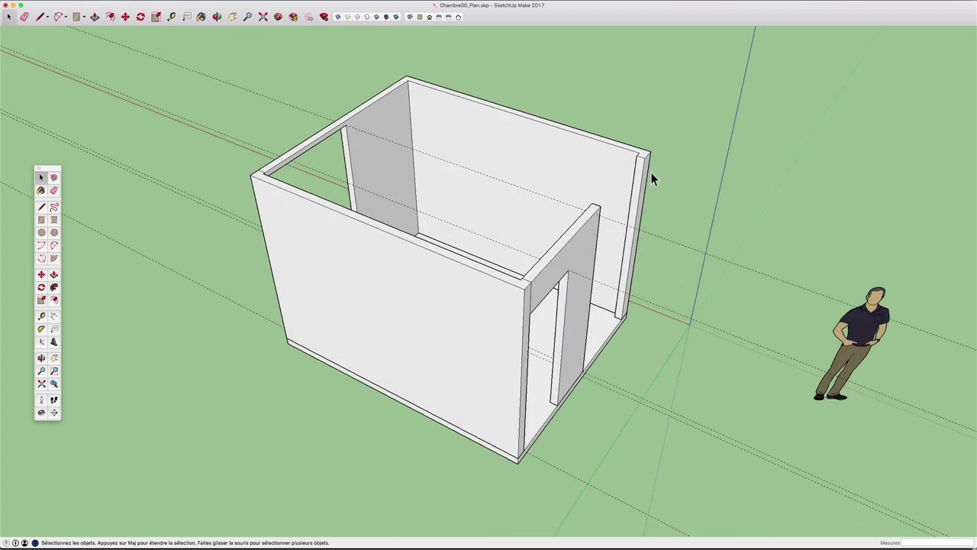
{"action": "mouse_move", "coordinate": [598, 343]}
{"action": "middle_mouse_down"}
{"action": "mouse_move", "coordinate": [380, 378]}
{"action": "mouse_move", "coordinate": [290, 366]}
{"action": "mouse_move", "coordinate": [425, 196]}
{"action": "mouse_move", "coordinate": [501, 262]}
{"action": "mouse_move", "coordinate": [392, 224]}
{"action": "mouse_move", "coordinate": [621, 234]}
{"action": "mouse_move", "coordinate": [530, 264]}
{"action": "mouse_move", "coordinate": [381, 267]}
{"action": "mouse_move", "coordinate": [468, 280]}
{"action": "mouse_move", "coordinate": [490, 226]}
{"action": "mouse_move", "coordinate": [480, 255]}
{"action": "middle_mouse_up"}
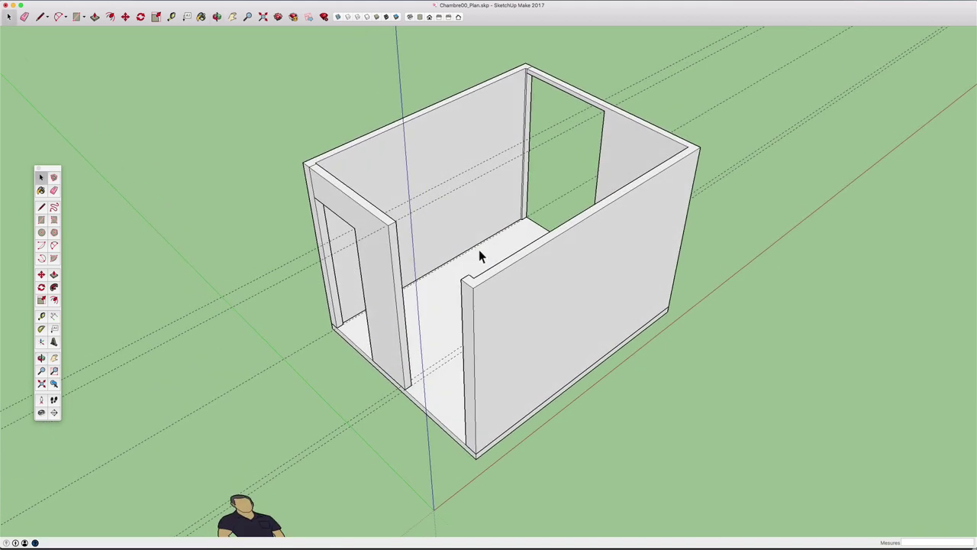